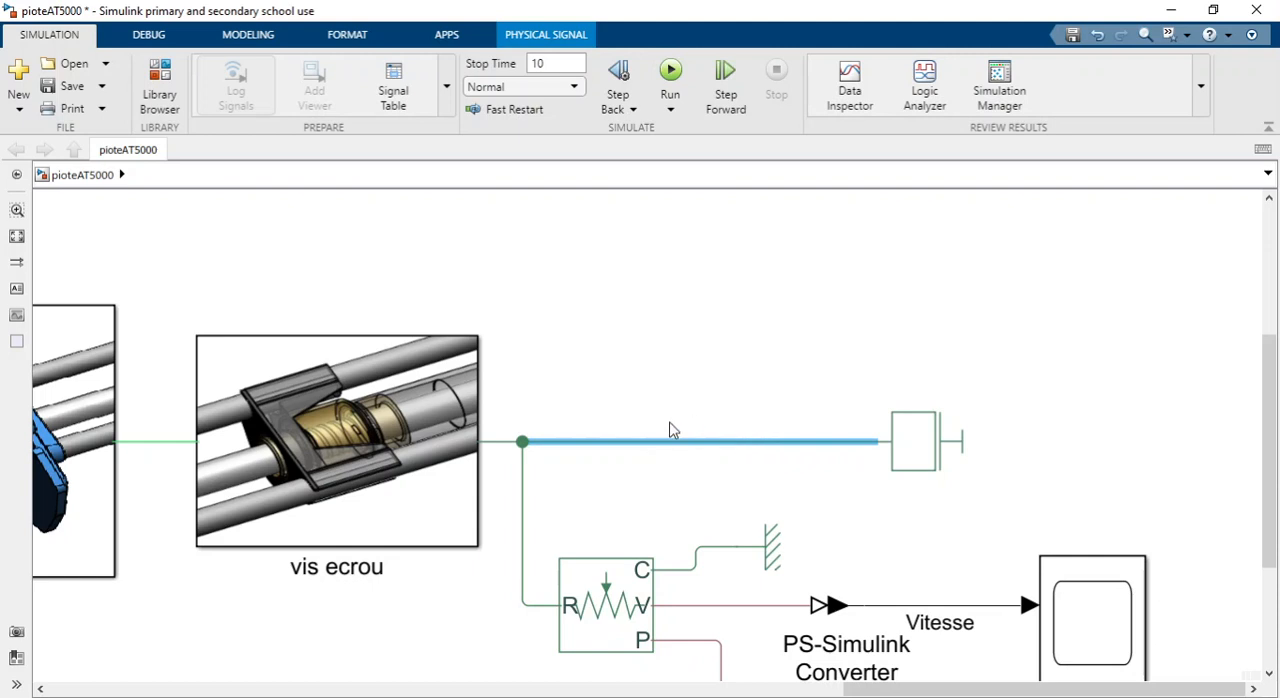
Add an Ideal Force Source block above the line between the vis ecrou block and the mass.
click(722, 316)
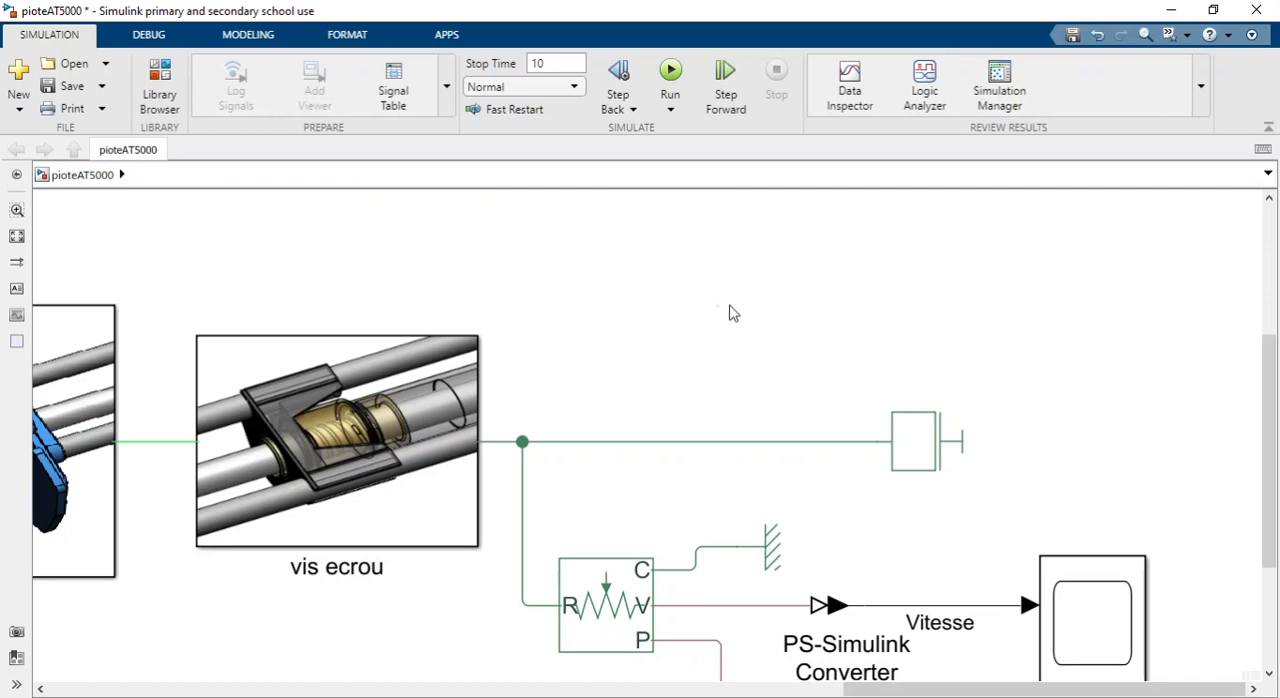
double_click(730, 302)
text(for)
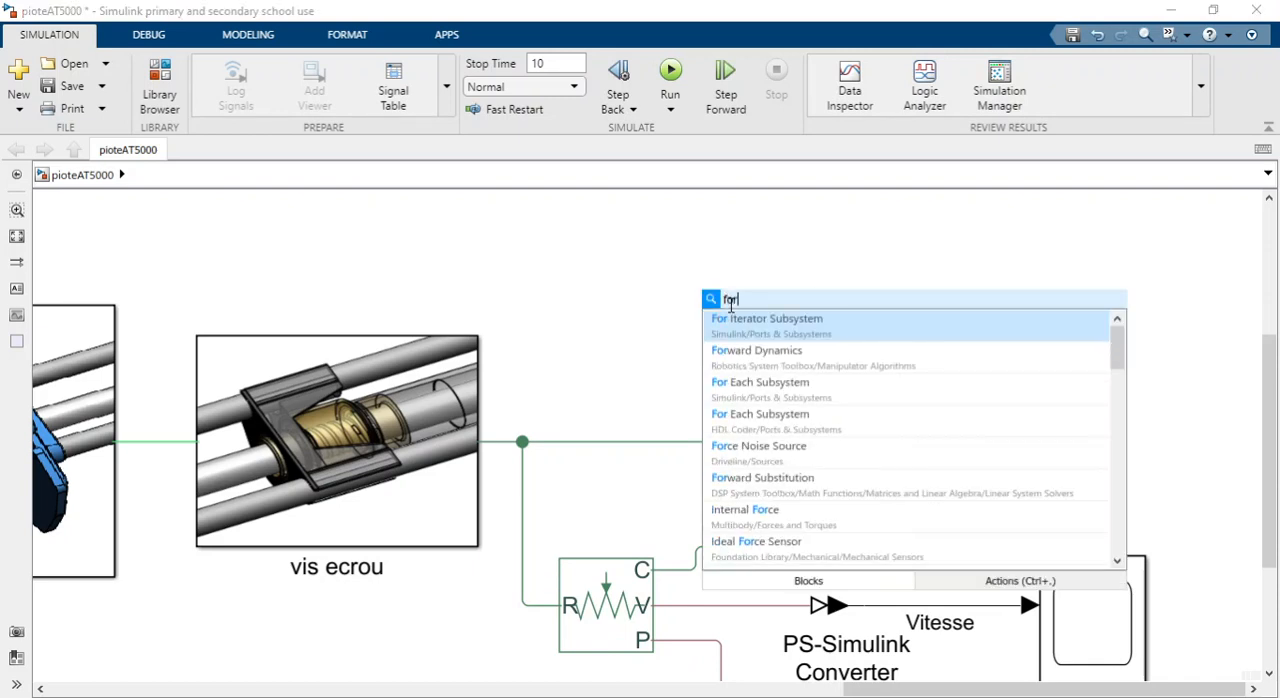
text(ce)
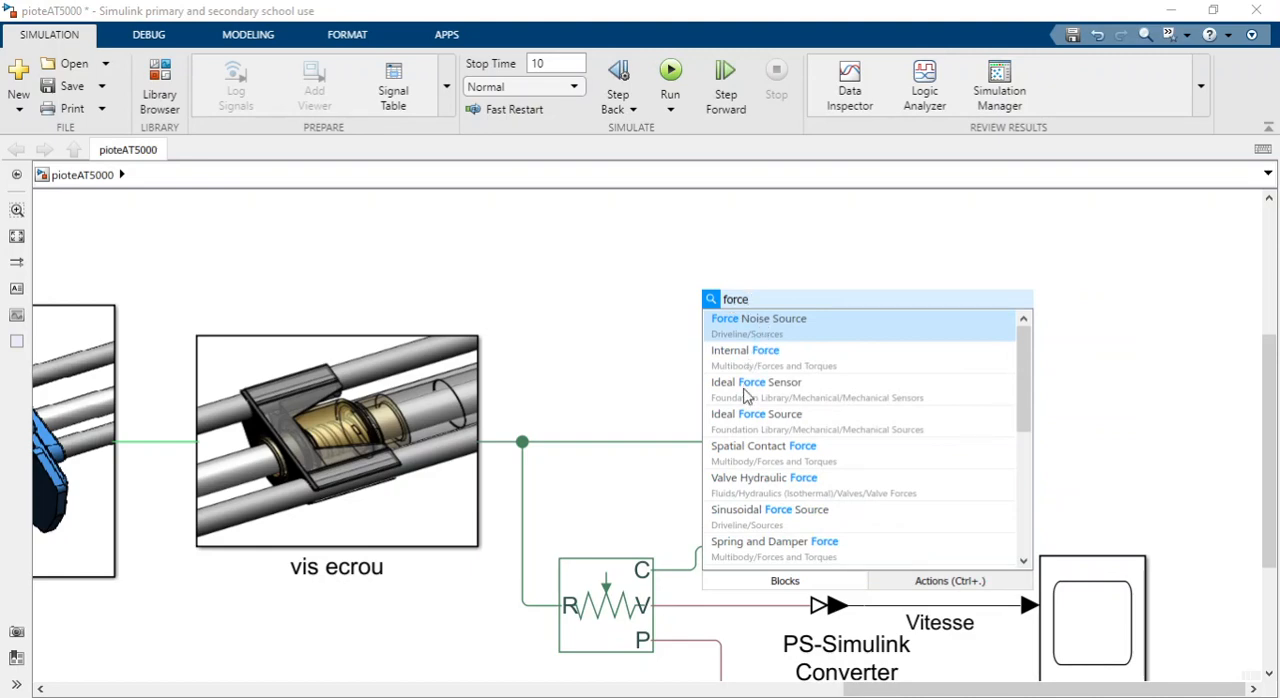
click(745, 424)
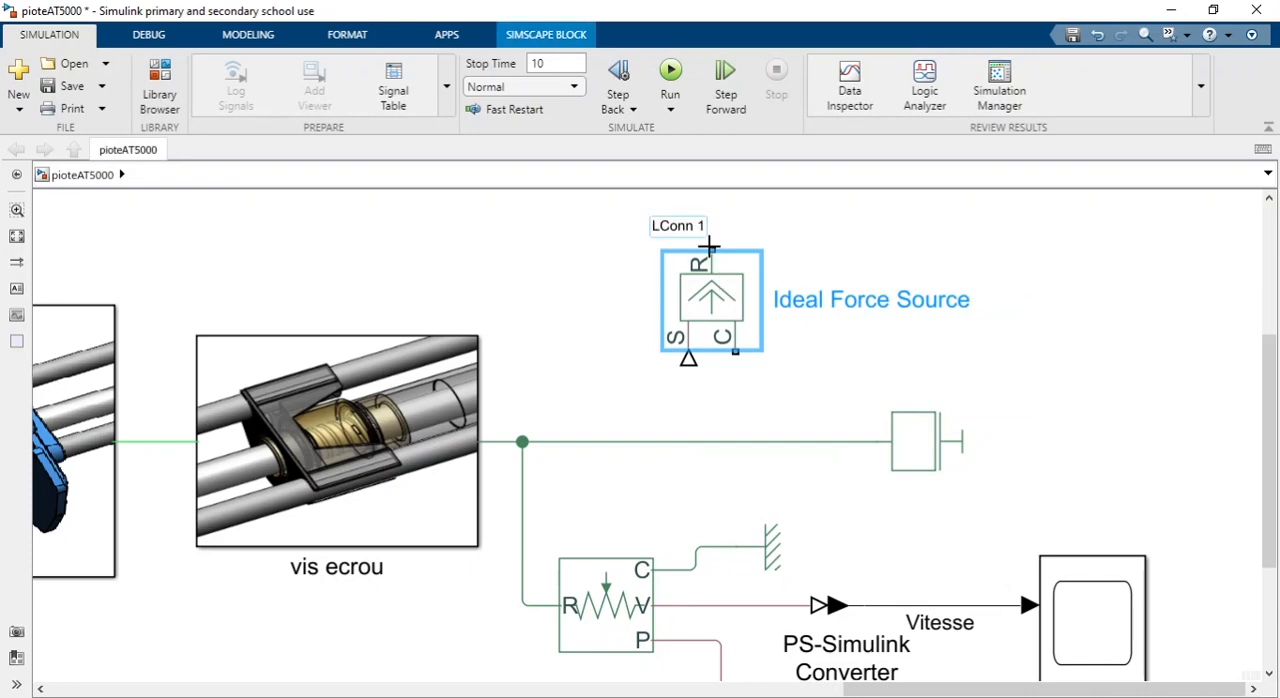
Connect the Ideal Force Source's R port to the line between the vis ecrou block and the mass.
click(710, 247)
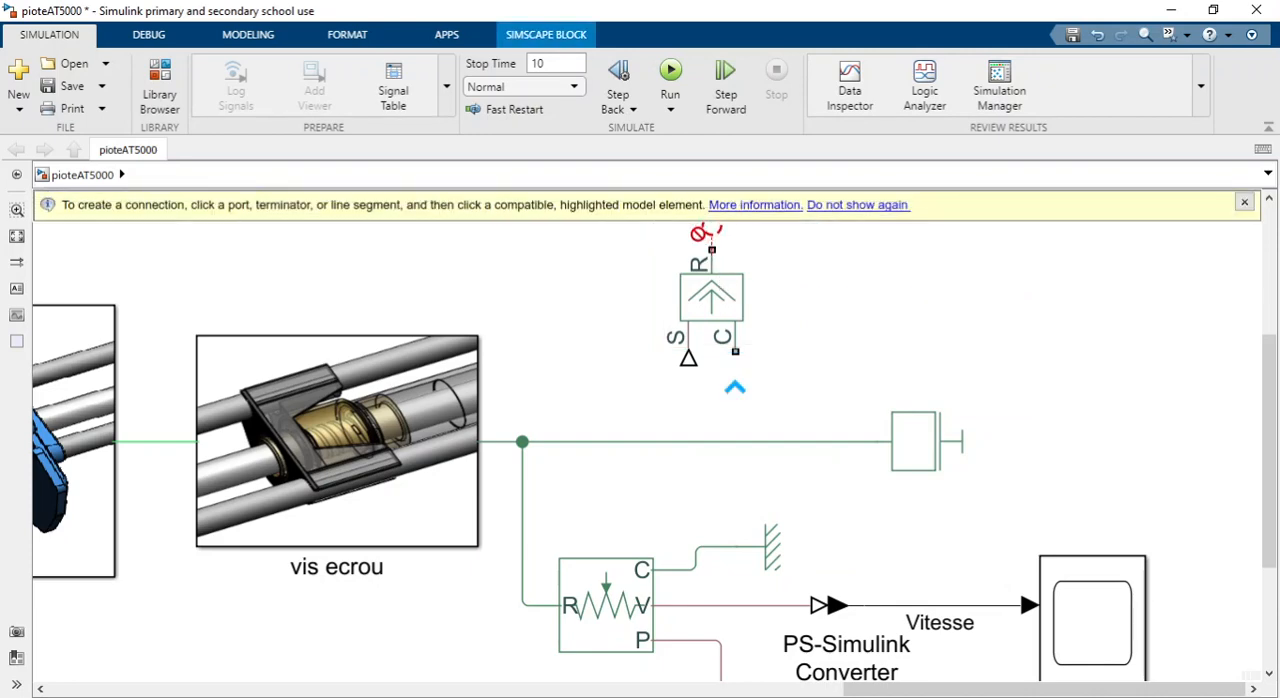
click(583, 441)
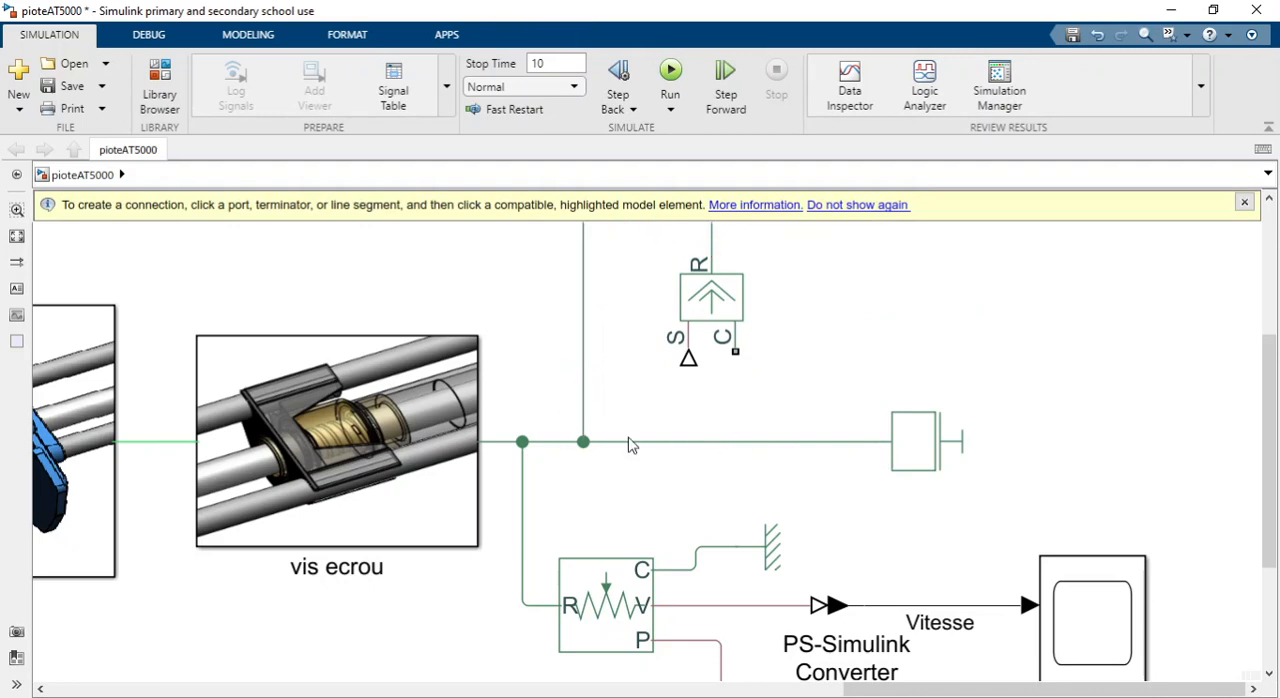
scroll(648, 406, down, 1)
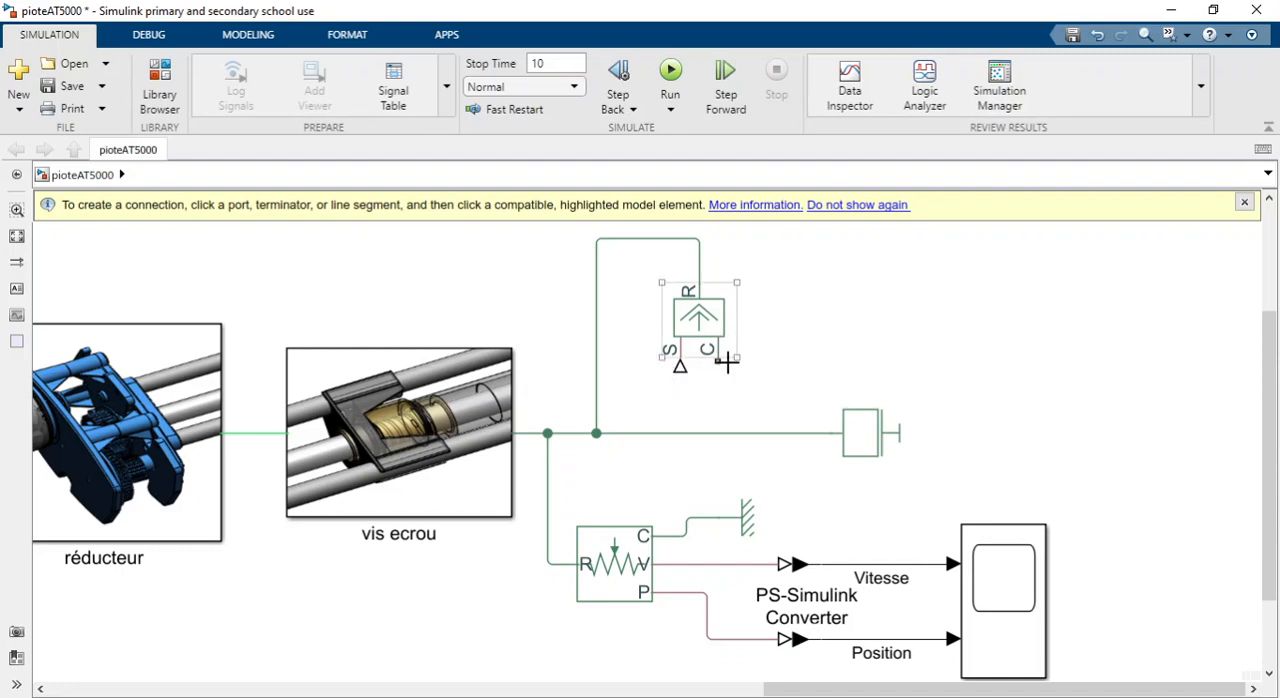
Add a Mechanical Translational Reference block beside the Ideal Force Source and connect it to the source's C port.
click(722, 360)
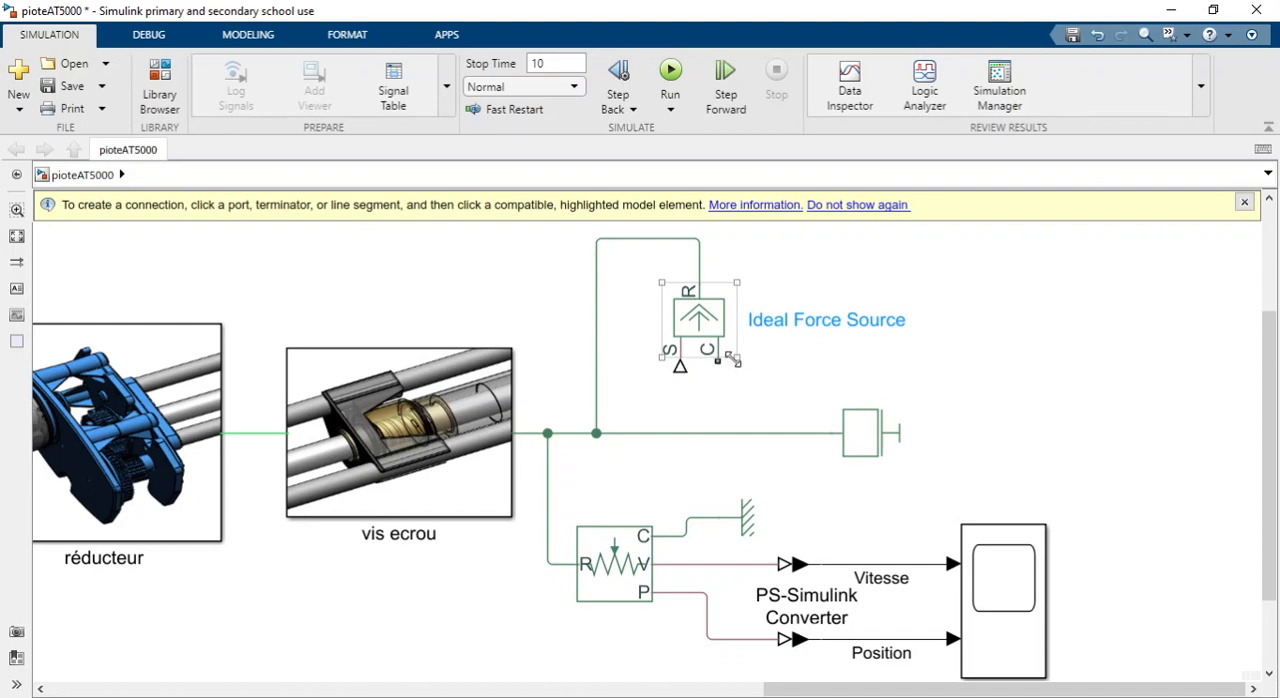
click(644, 540)
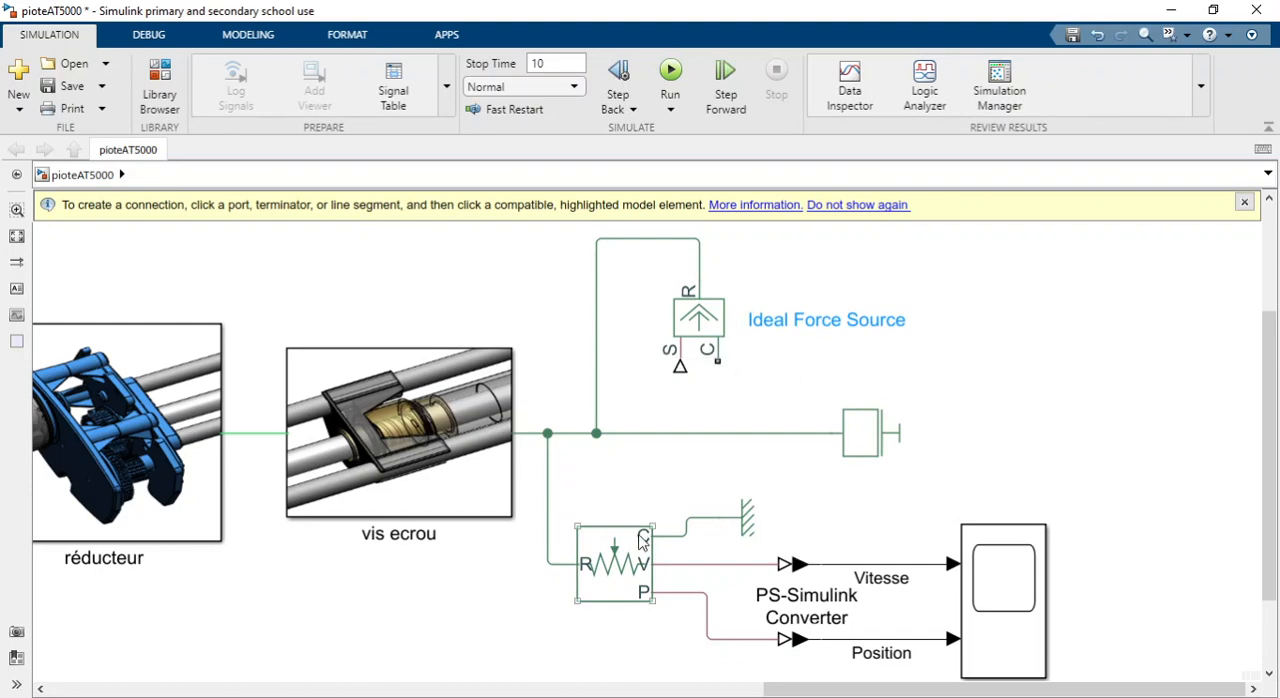
click(748, 519)
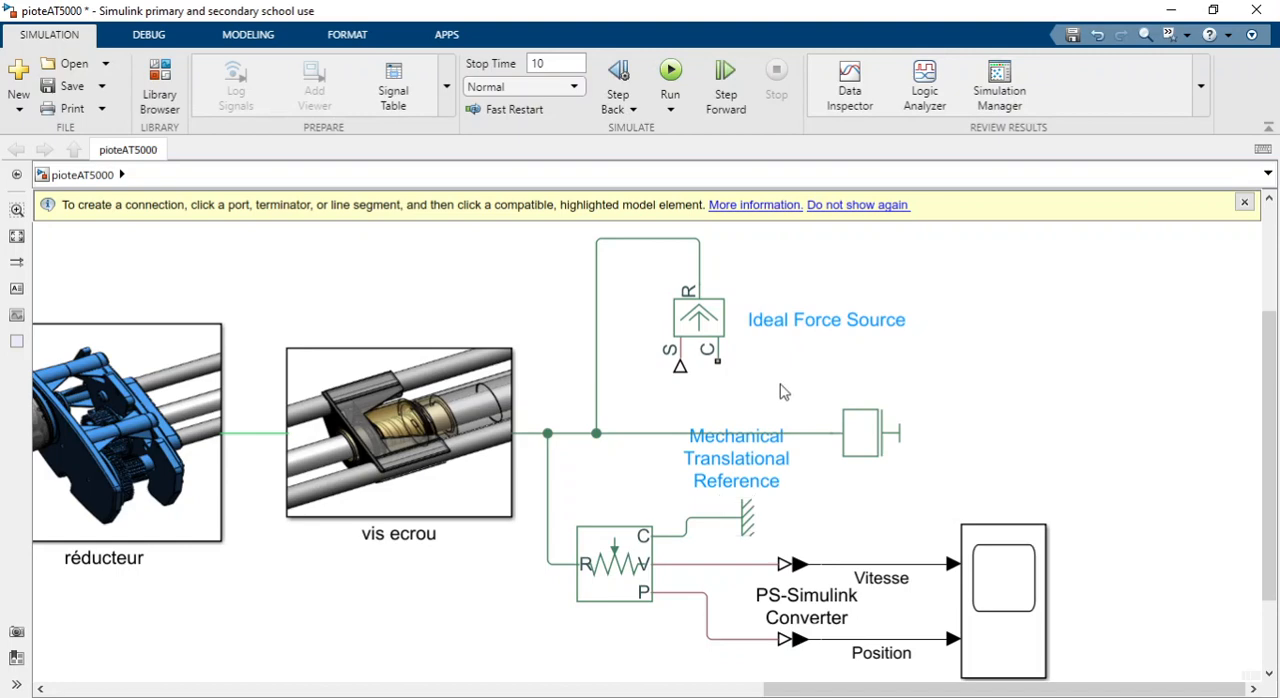
click(869, 333)
click(869, 333)
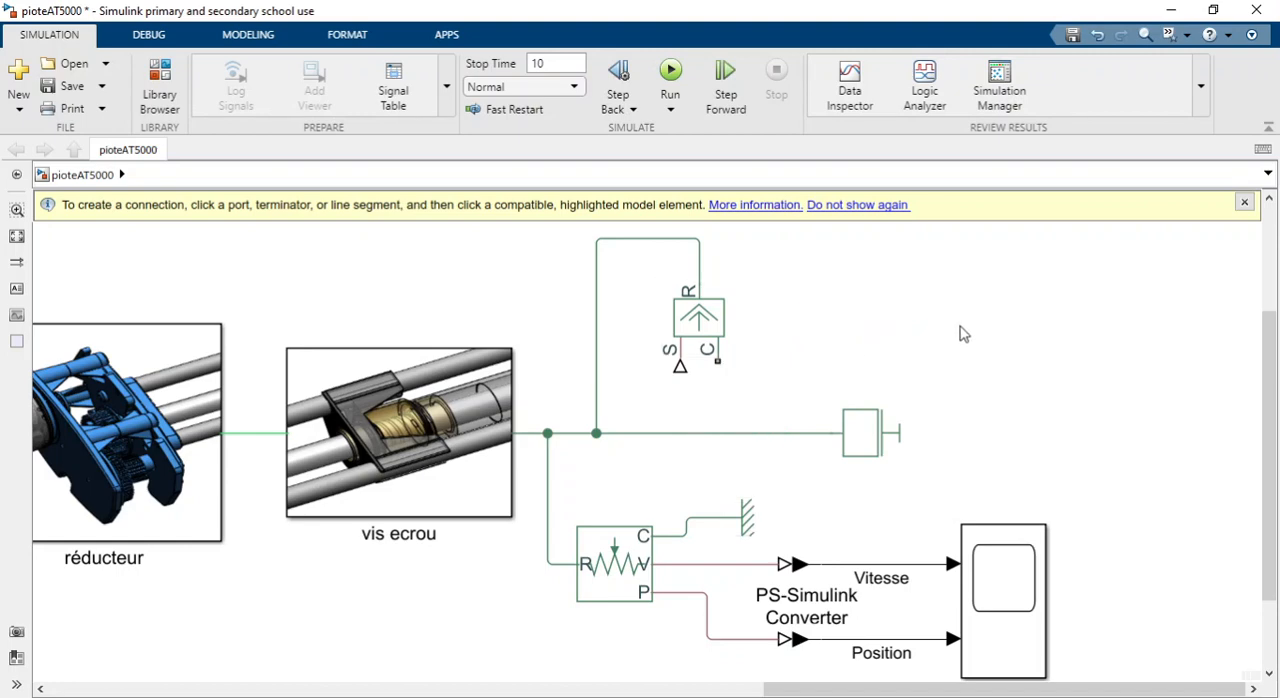
double_click(963, 333)
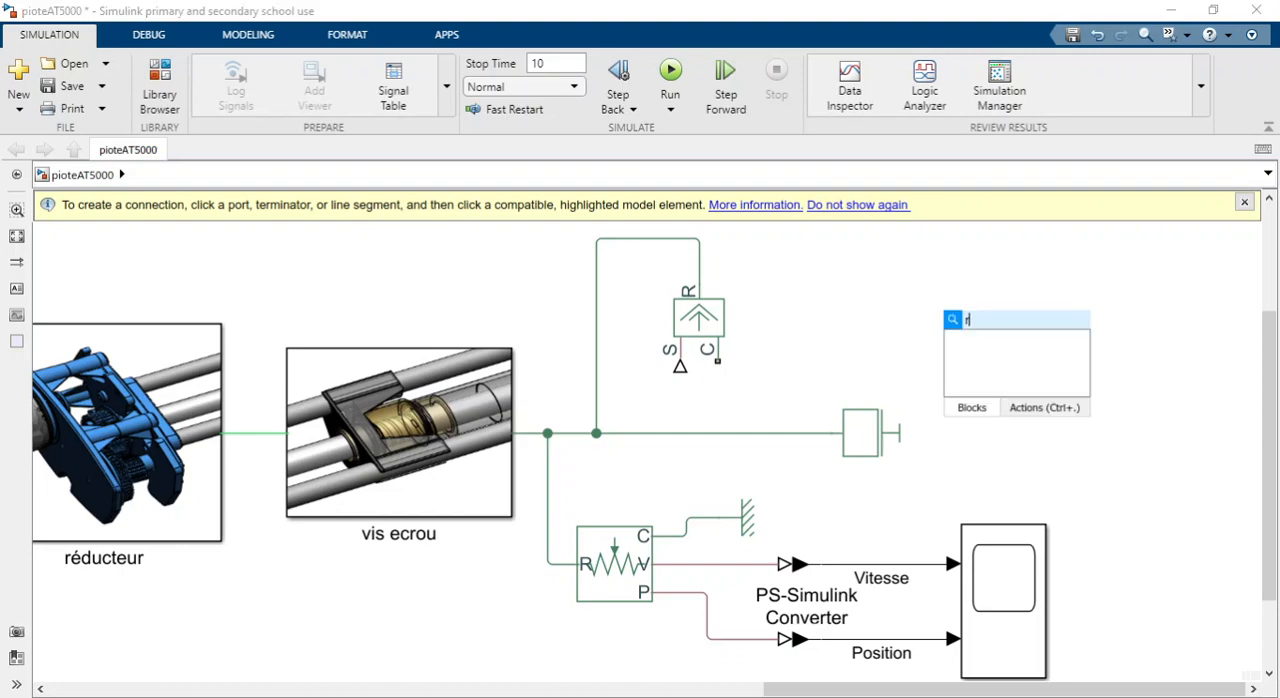
text(ref)
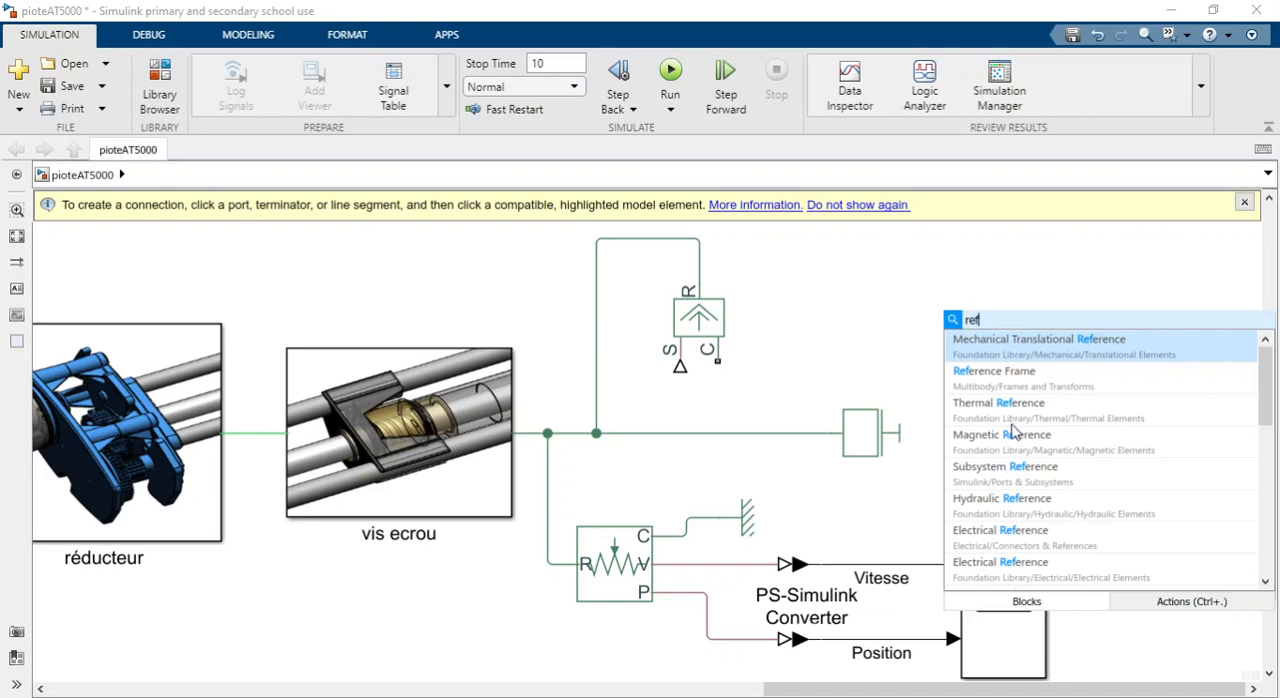
scroll(1028, 500, down, 1)
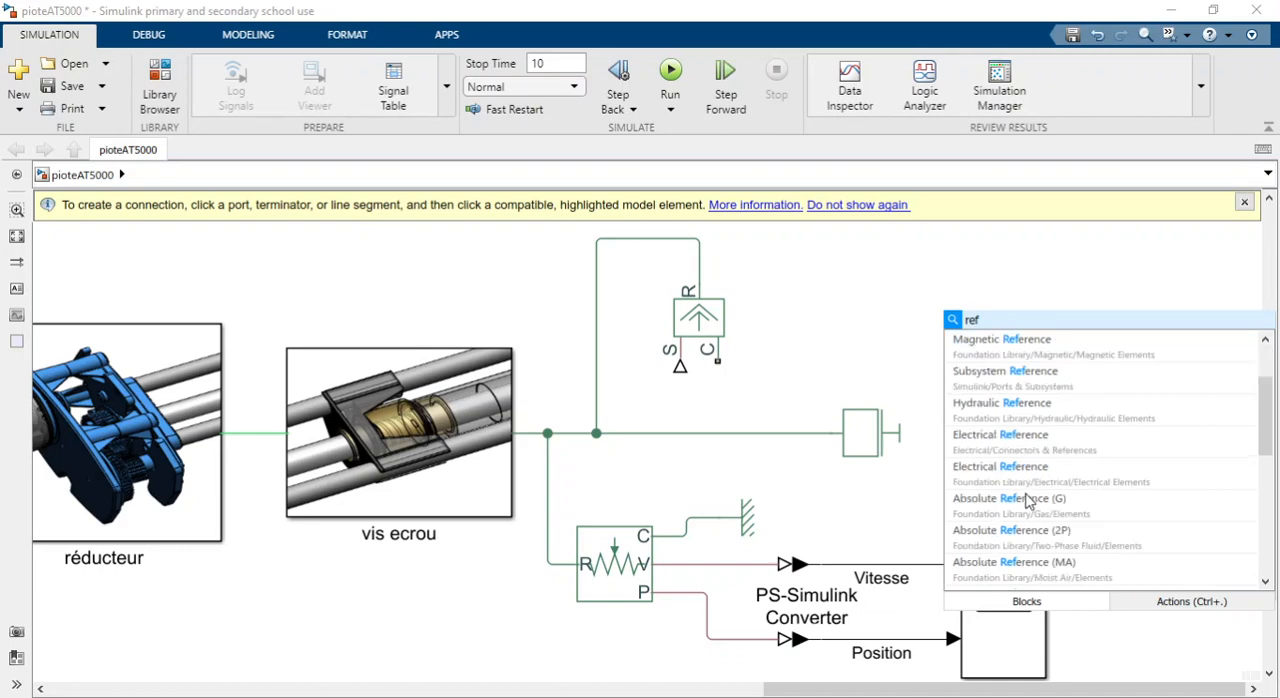
scroll(1028, 500, down, 5)
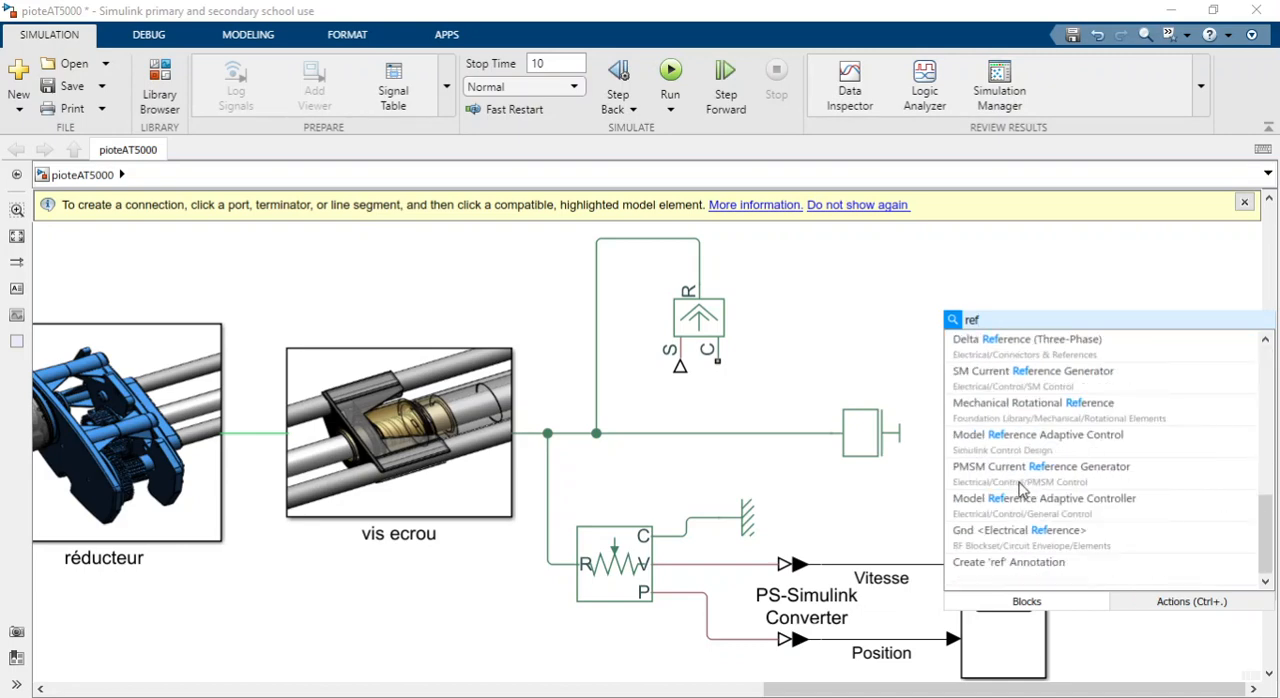
scroll(1020, 490, up, 8)
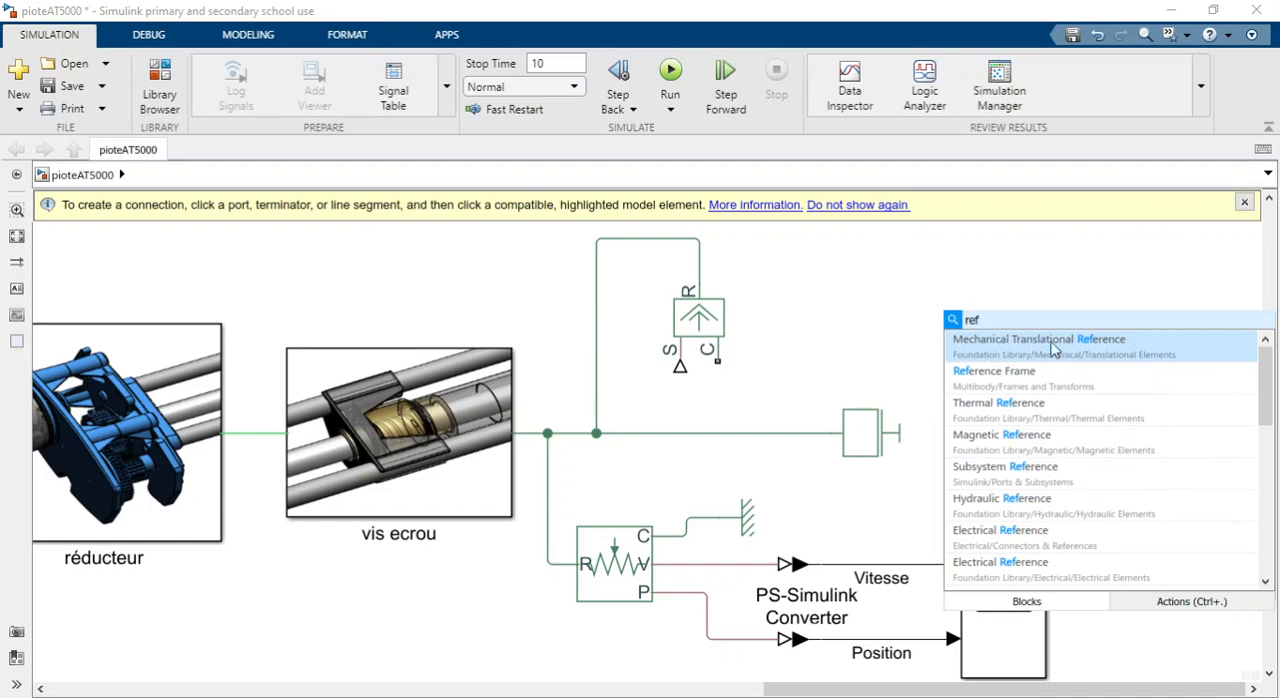
click(1066, 347)
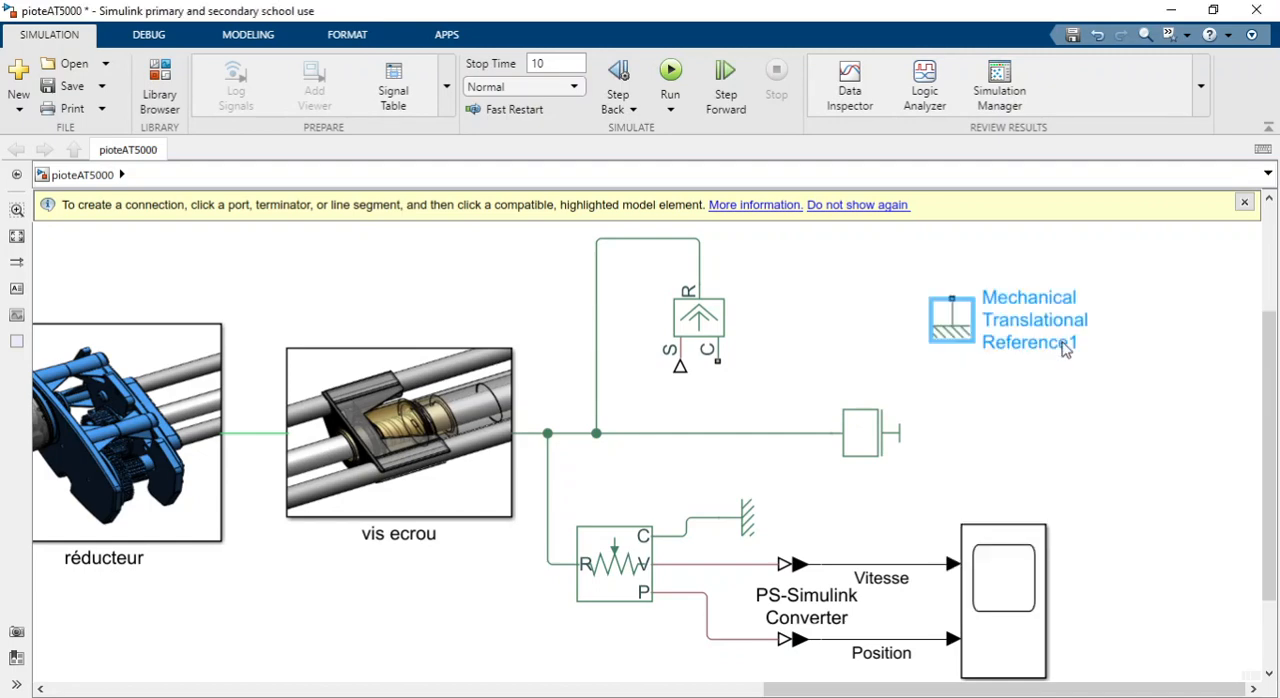
drag(951, 298, 719, 361)
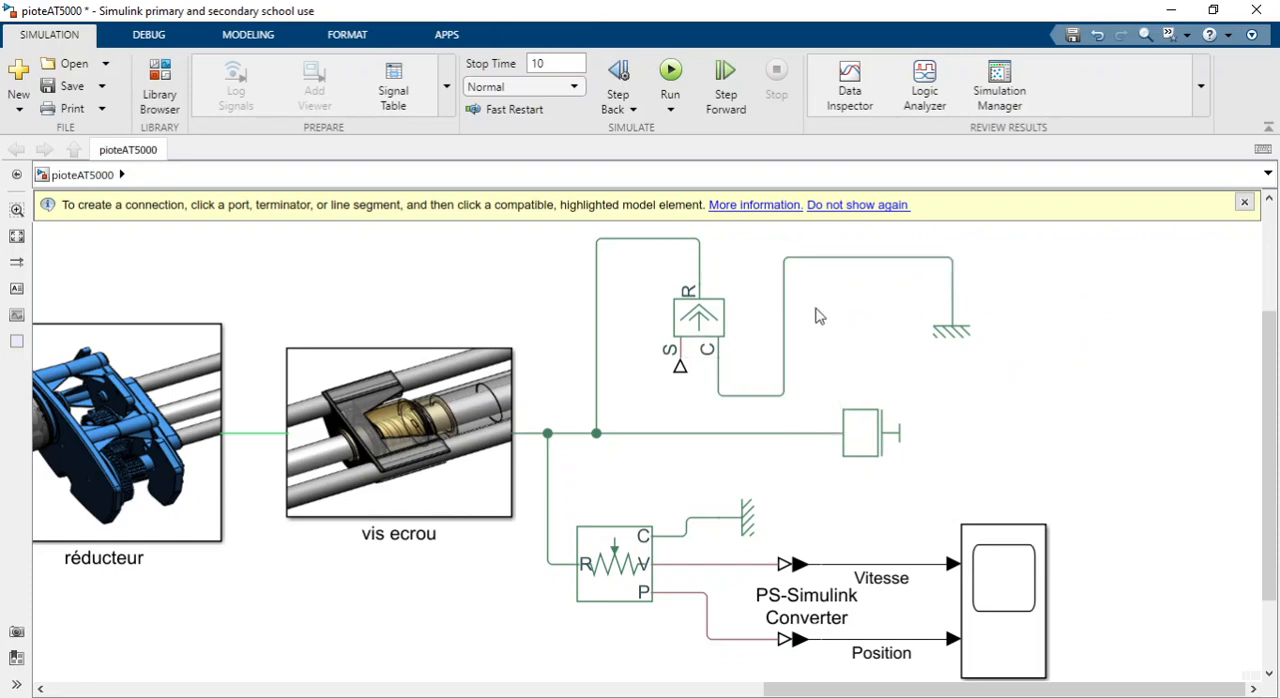
Rotate the Ideal Force Source block 270° clockwise so its R port faces the vis ecrou side.
click(954, 332)
click(566, 289)
click(722, 334)
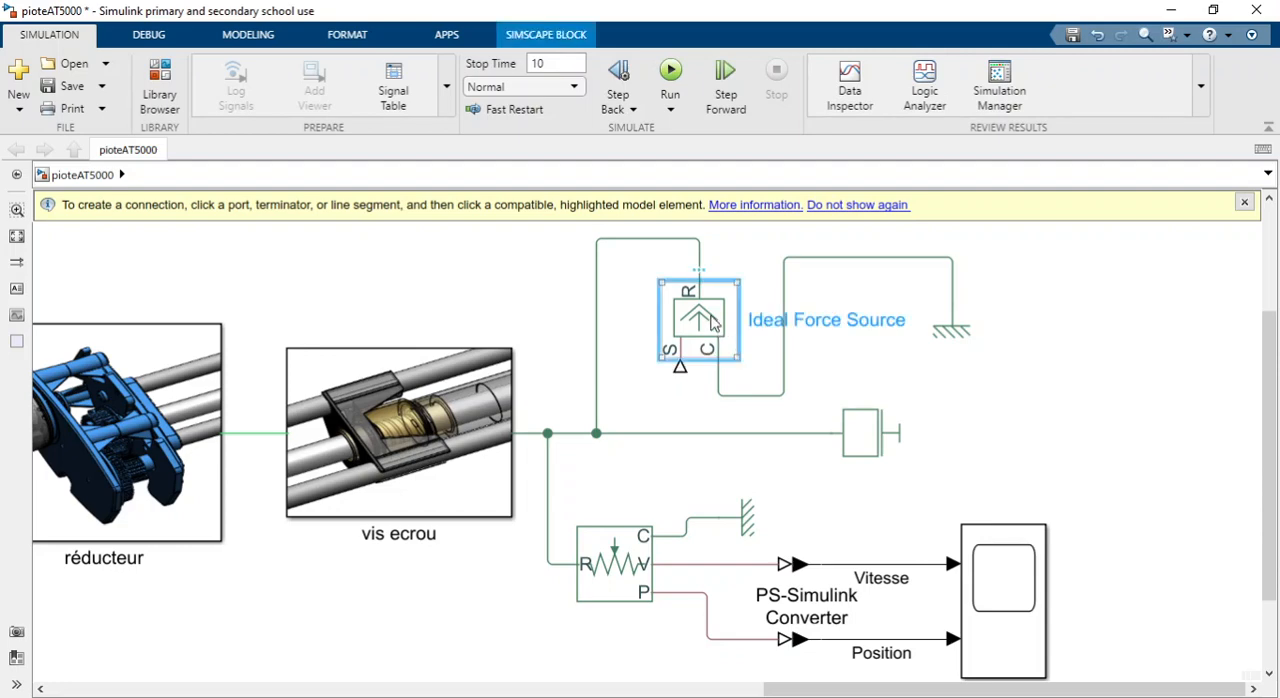
key(ctrl+r)
key(ctrl+r)
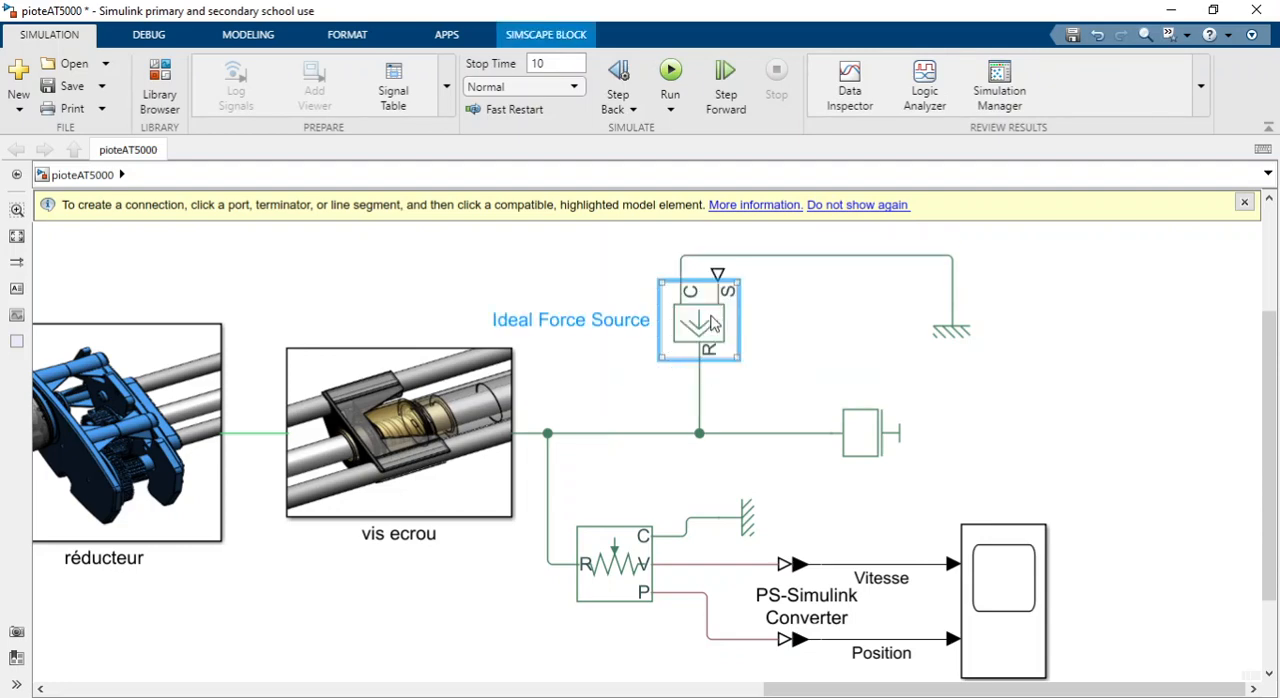
key(ctrl+r)
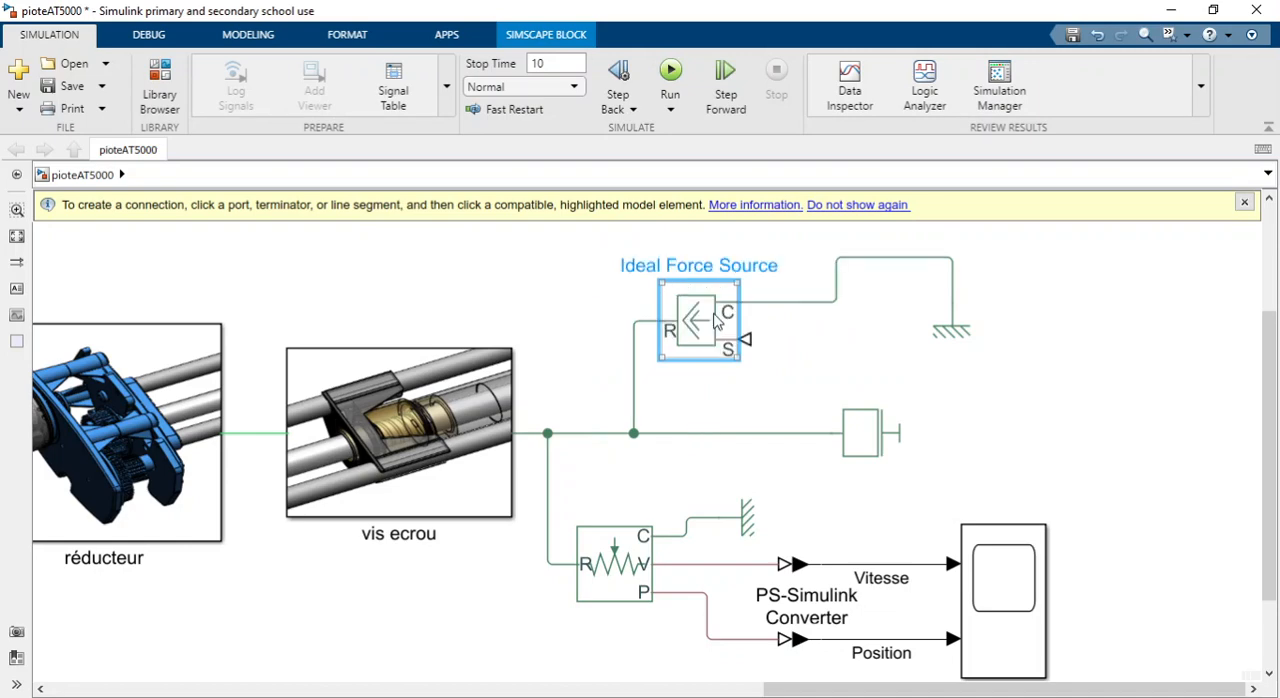
click(806, 369)
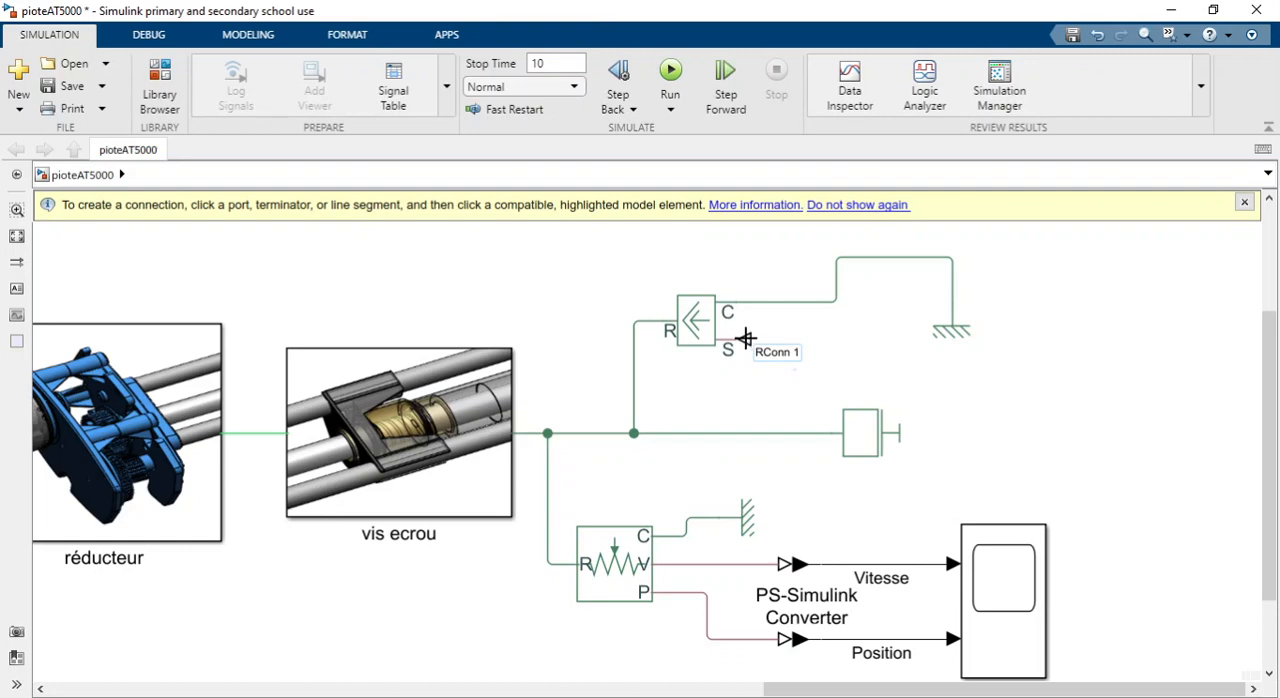
Add a Constant block with the value 200 near the Ideal Force Source's S port.
double_click(818, 354)
text(co)
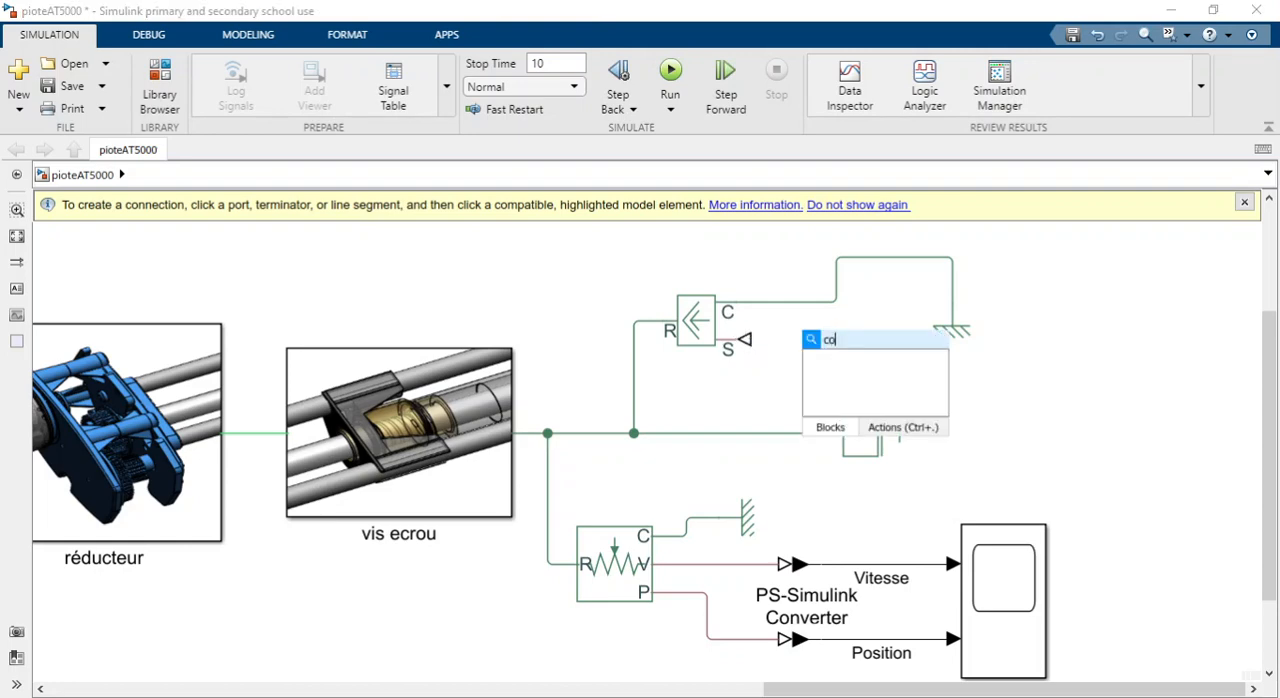
text(ns)
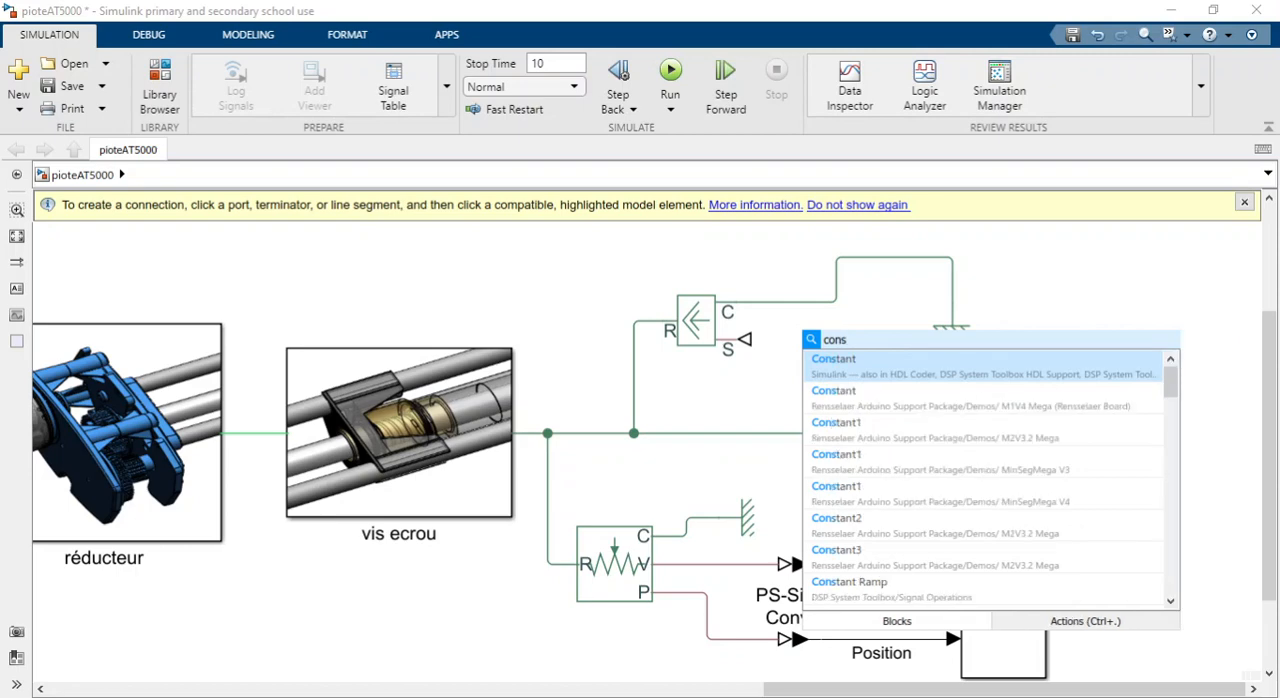
click(838, 364)
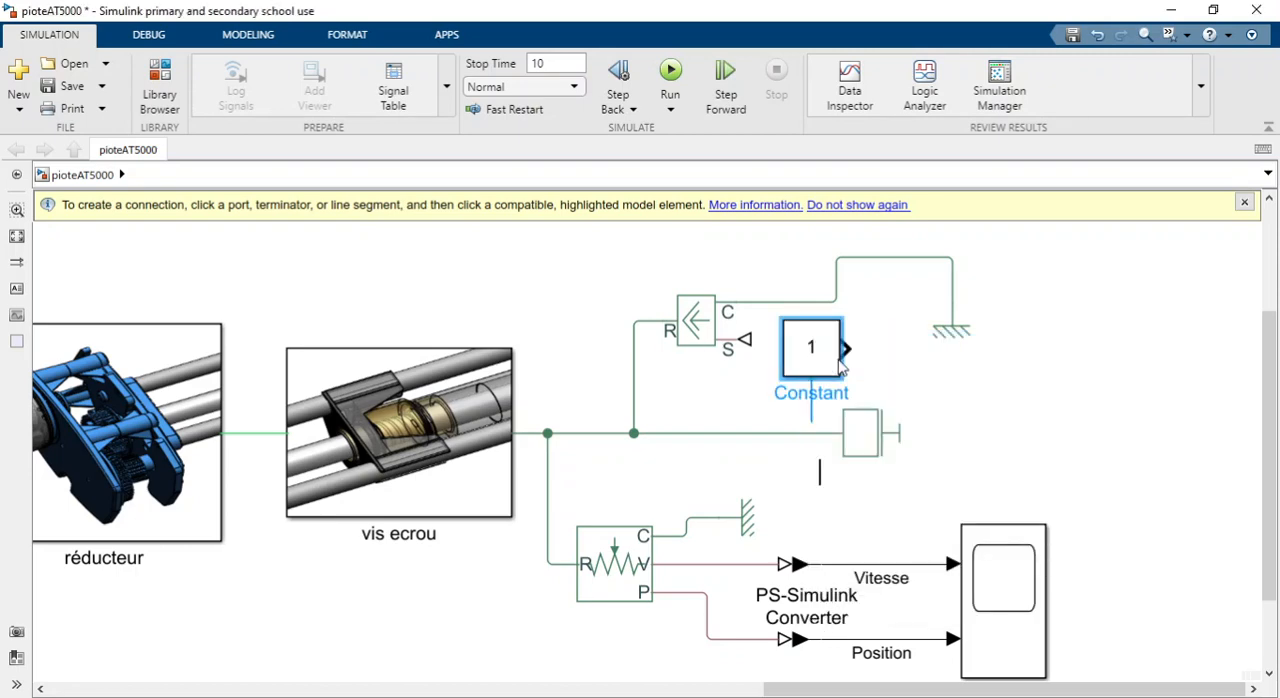
text(é)
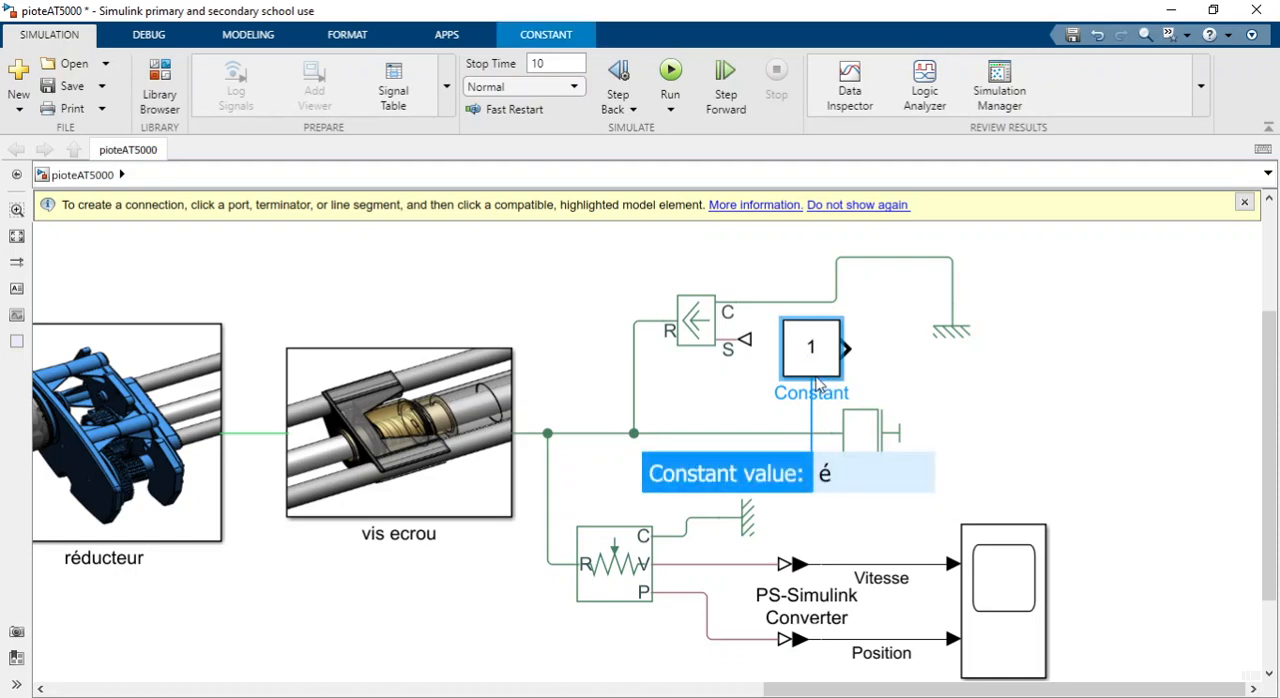
key(BackSpace)
key(Caps_Lock)
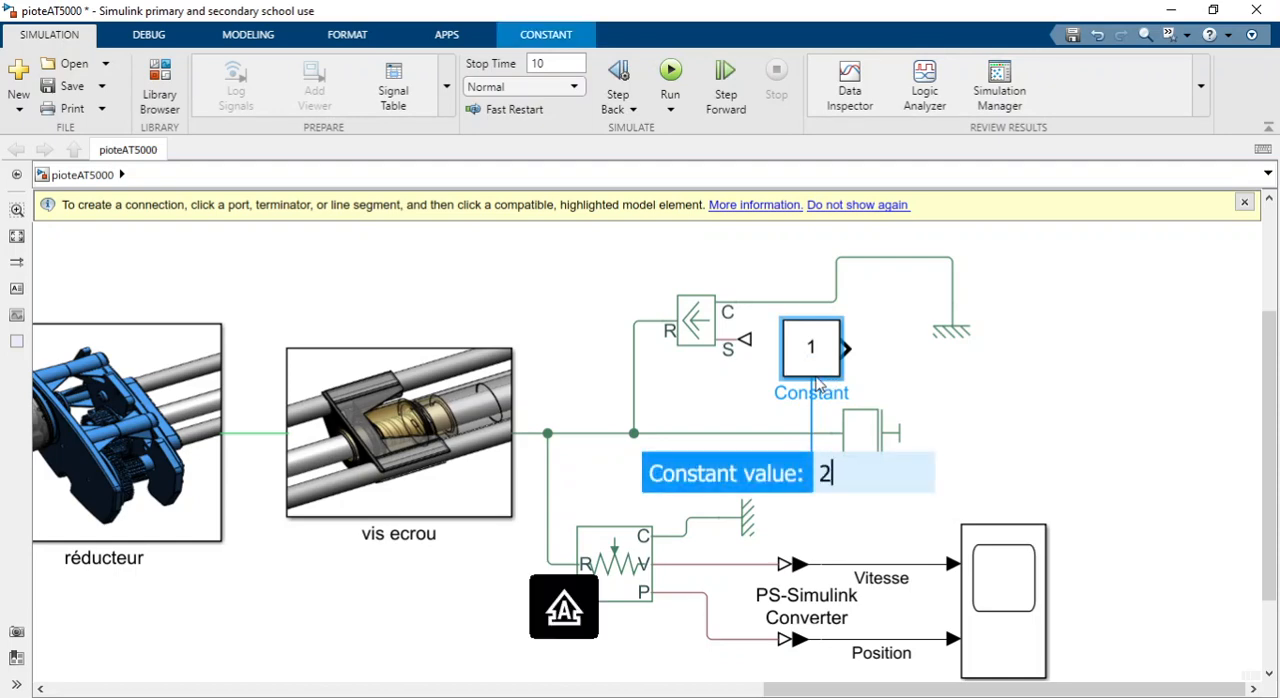
text(200)
key(Return)
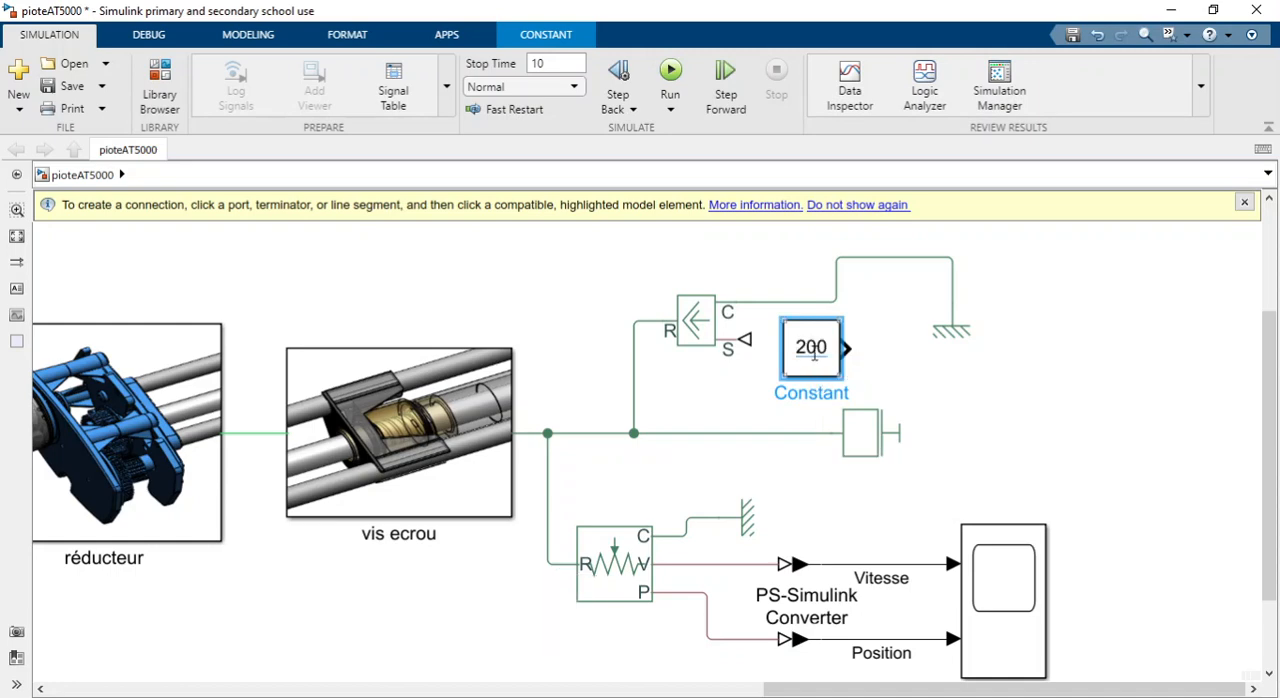
Rotate the Constant block 180°, move it away from the force source and start its output line toward the S port.
key(ctrl+r)
key(ctrl+r)
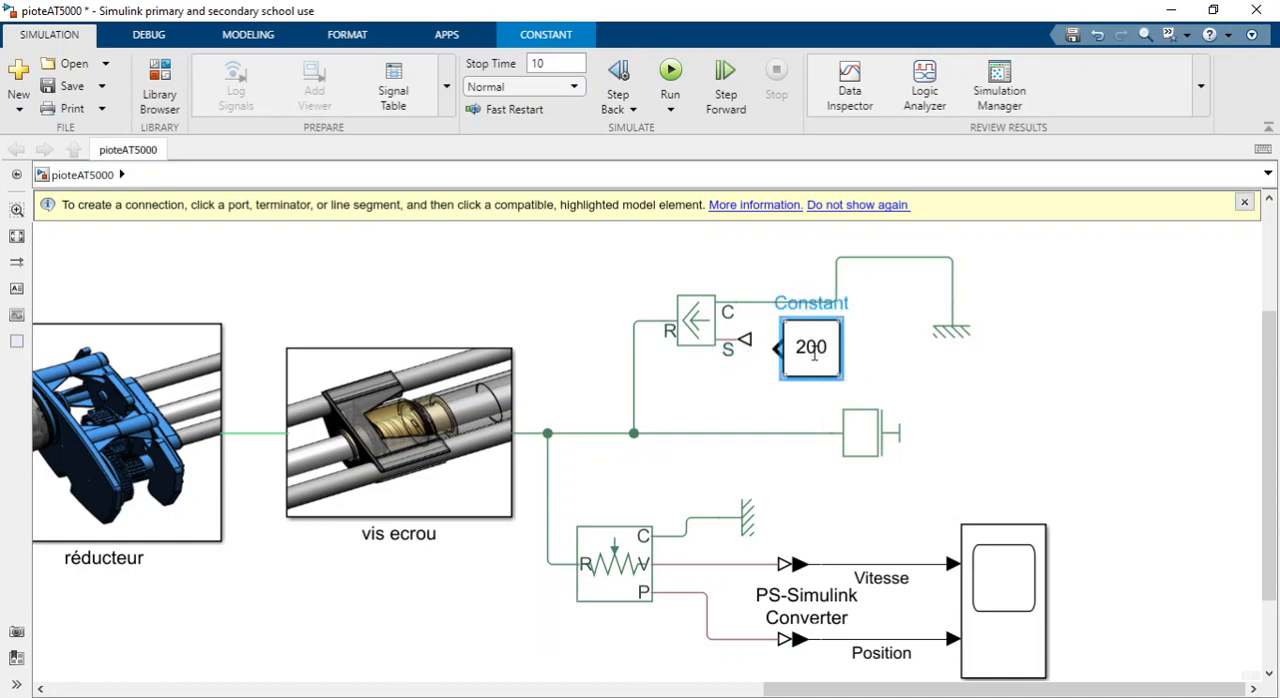
drag(813, 350, 738, 334)
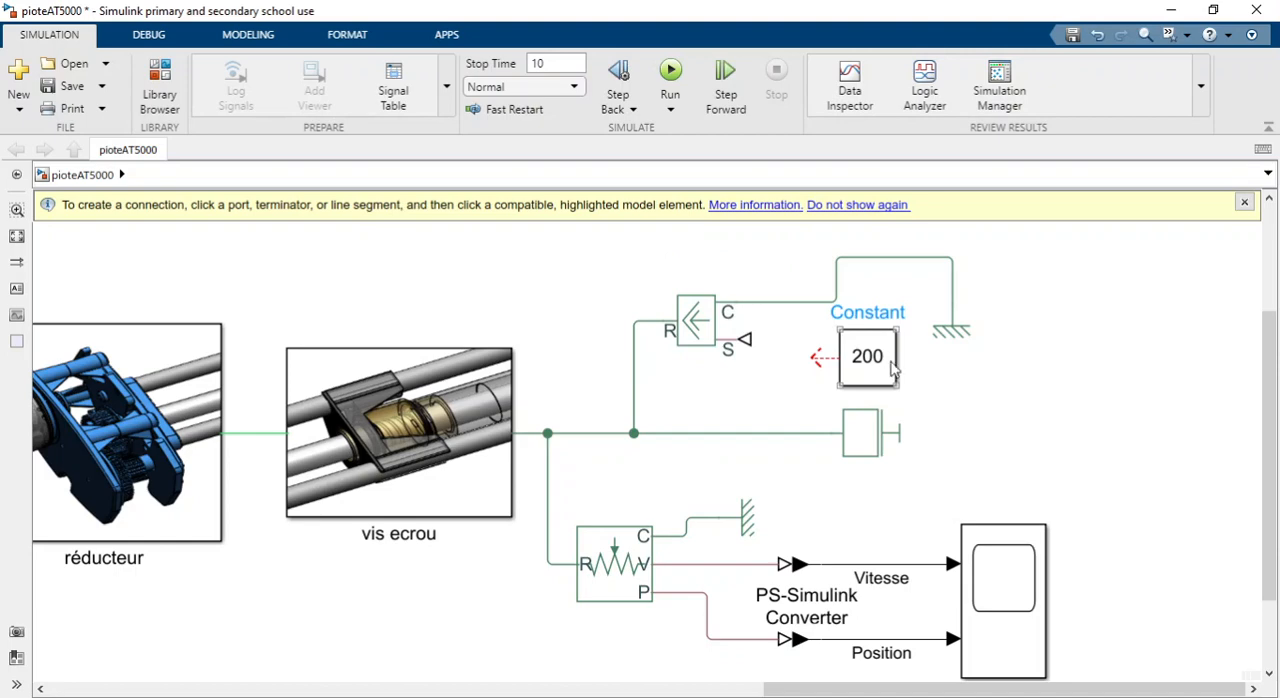
drag(812, 358, 787, 359)
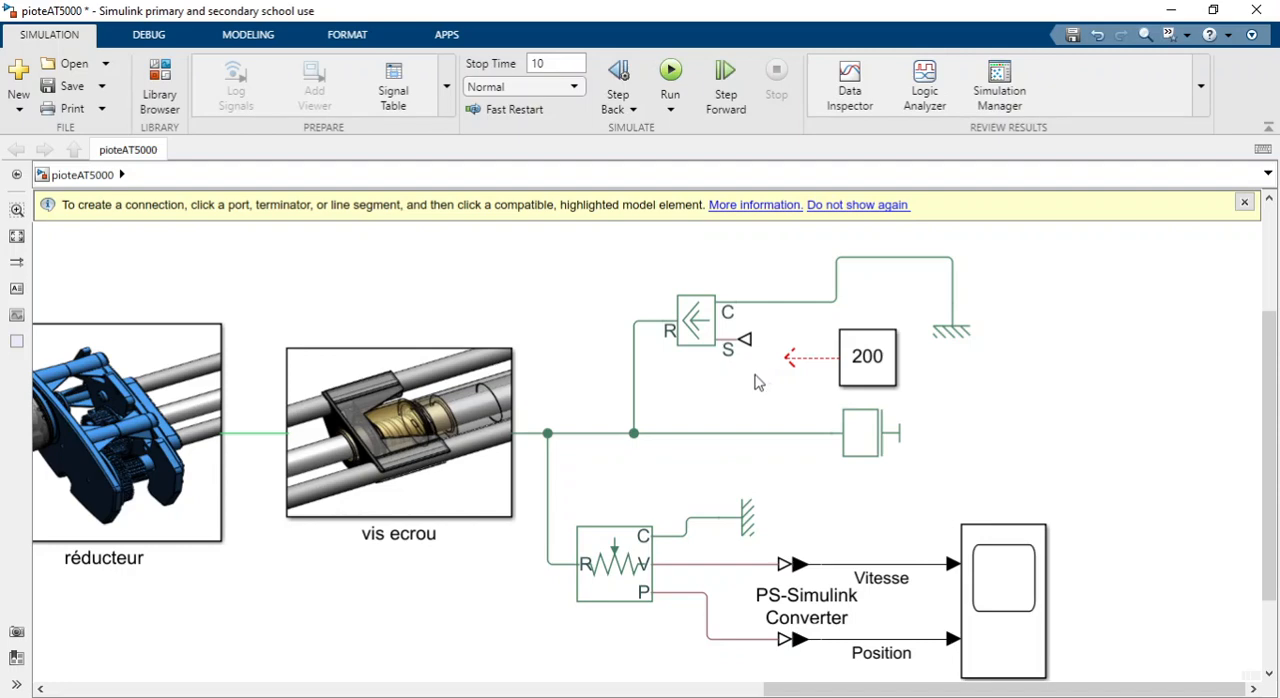
Add a Simulink-PS Converter block between the Constant block and the Ideal Force Source.
text(s)
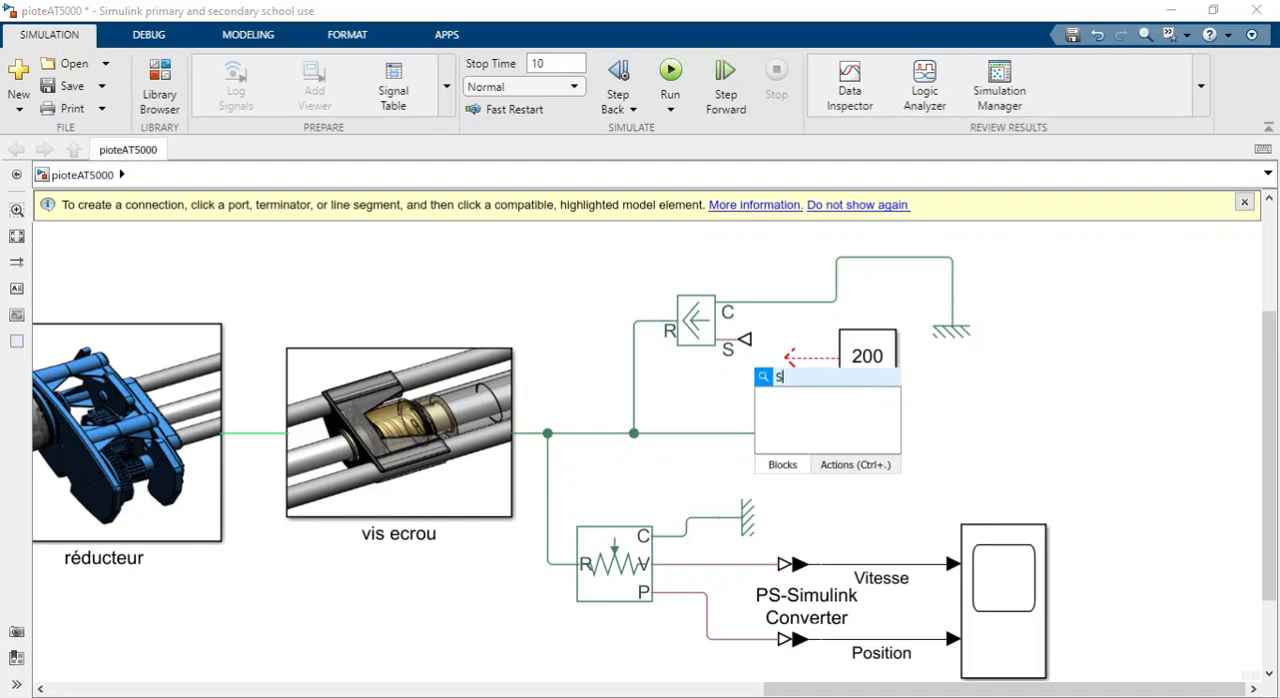
text(I)
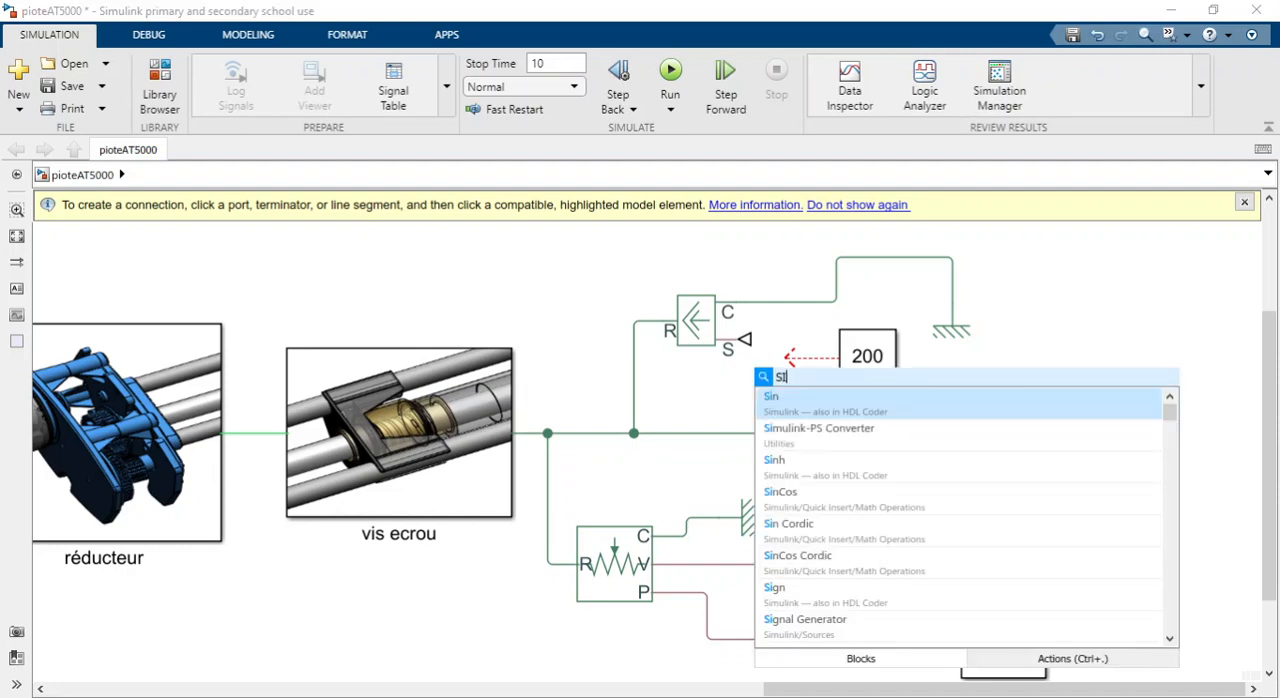
text(LMUL)
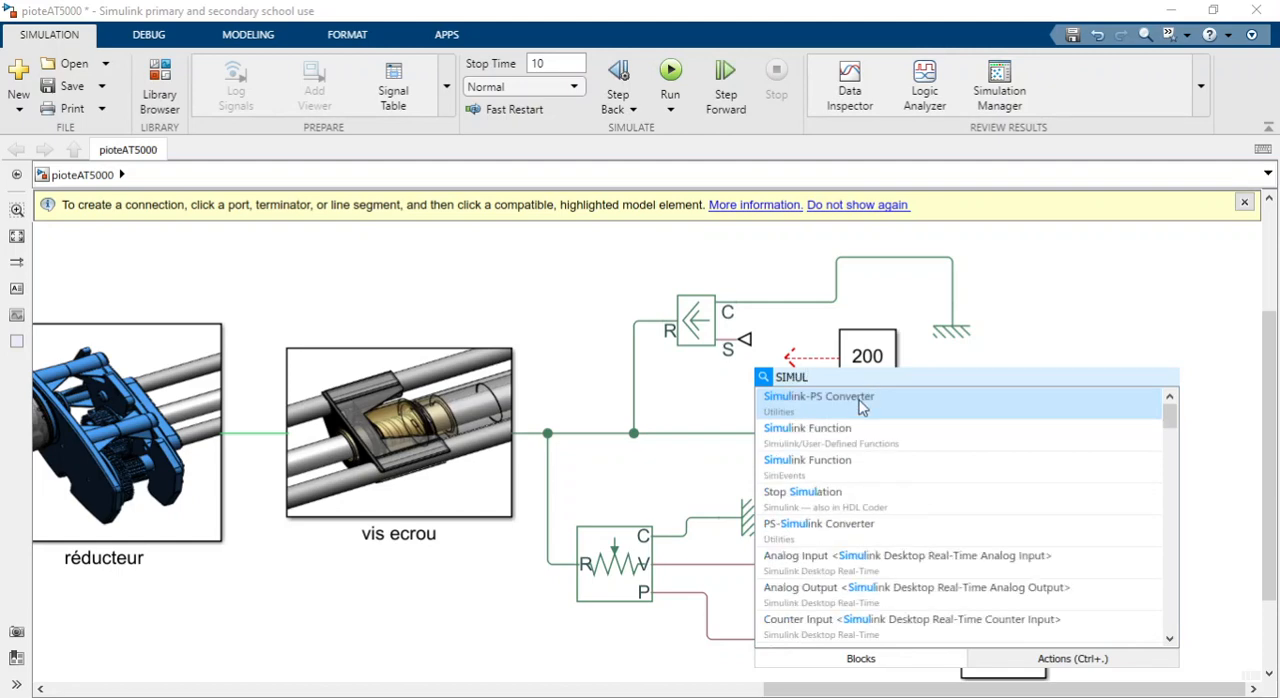
click(848, 408)
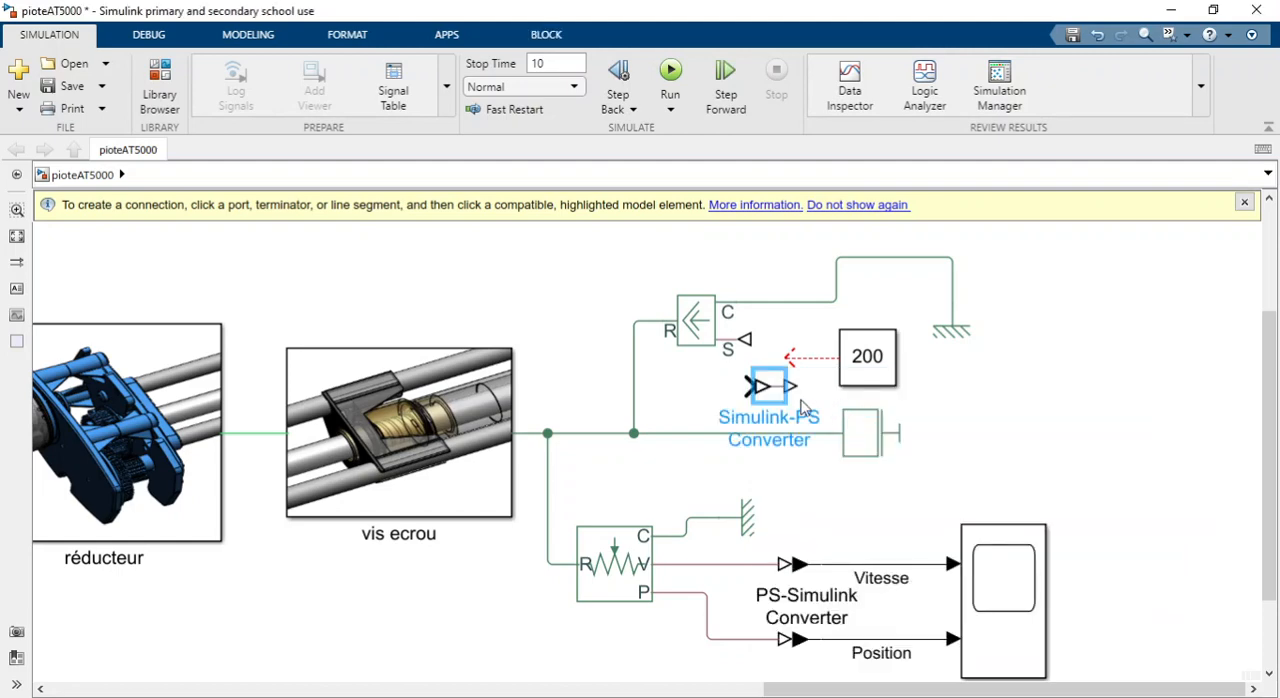
Rotate the Simulink-PS Converter 180° and connect its output to the Ideal Force Source's S port.
key(ctrl+r)
key(ctrl+r)
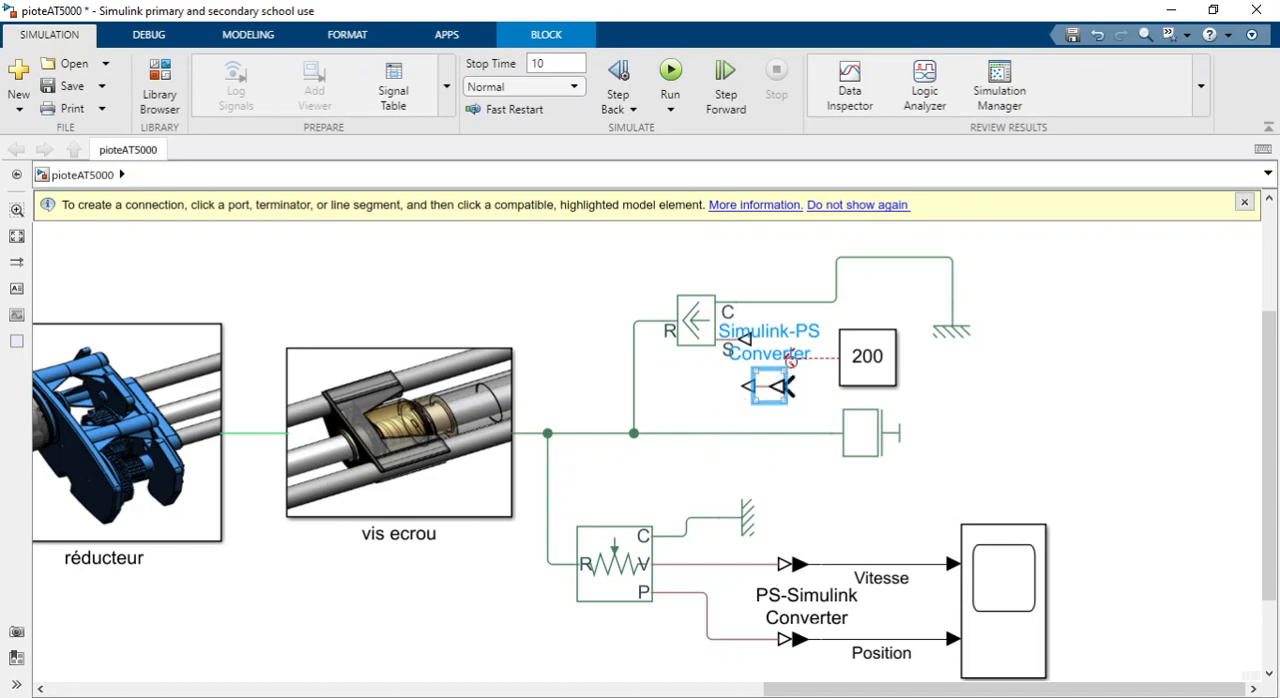
drag(791, 360, 745, 341)
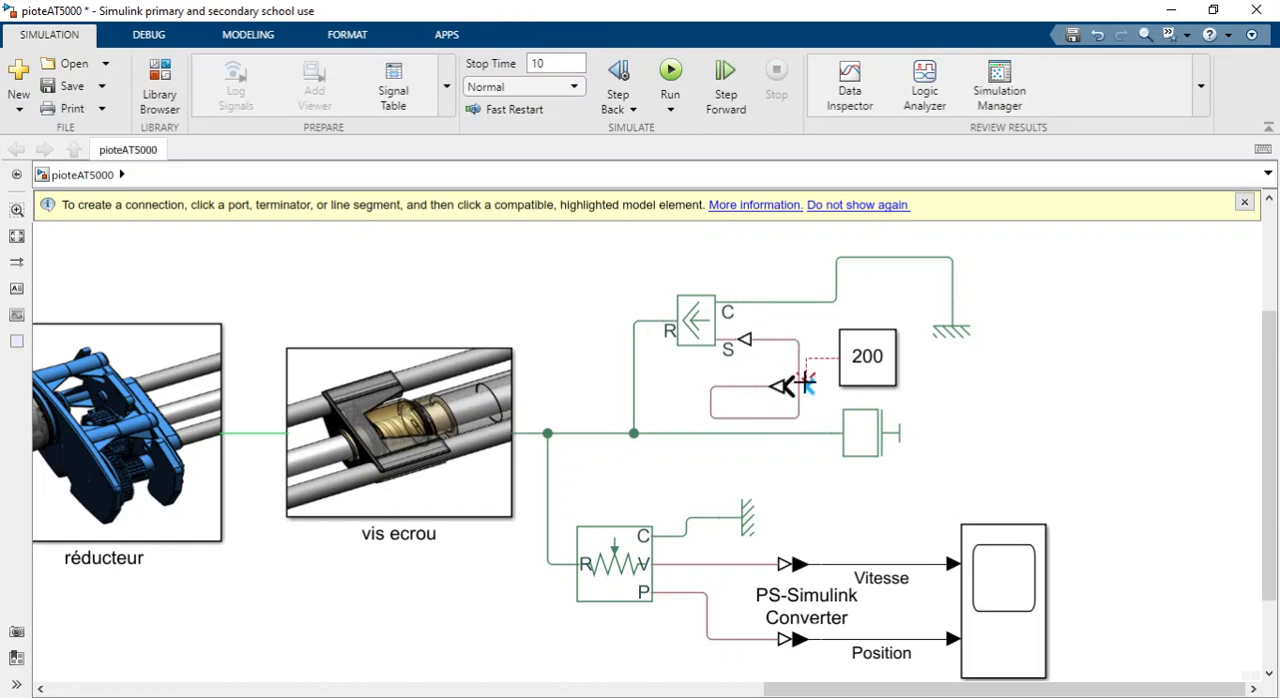
Move the Constant block farther out and align the Simulink-PS Converter with it, tidying the line to the S port.
click(884, 375)
drag(884, 375, 1041, 386)
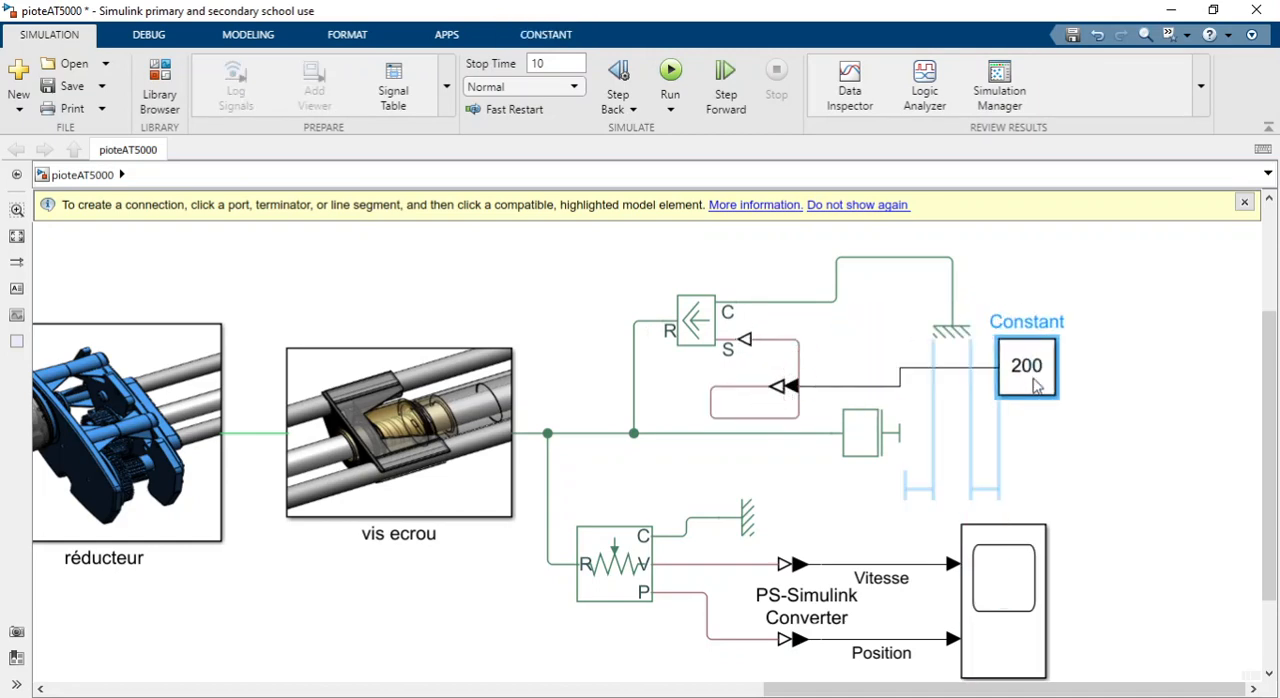
drag(788, 386, 860, 377)
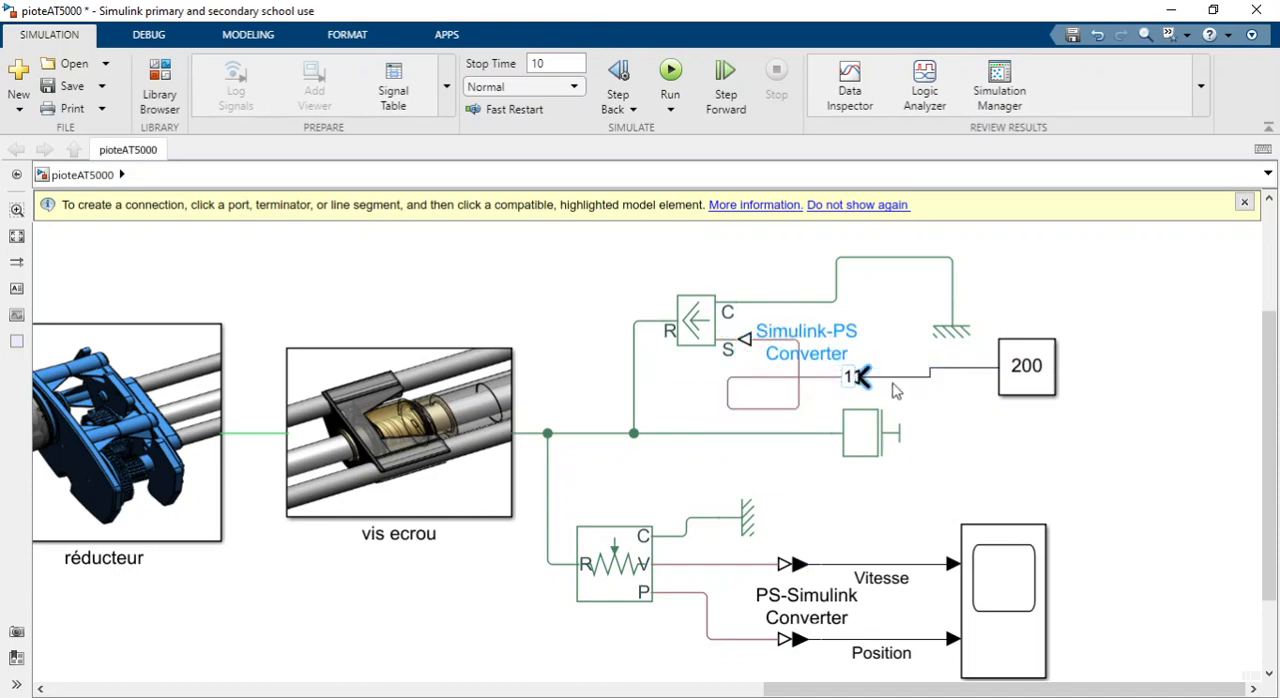
drag(729, 394, 816, 380)
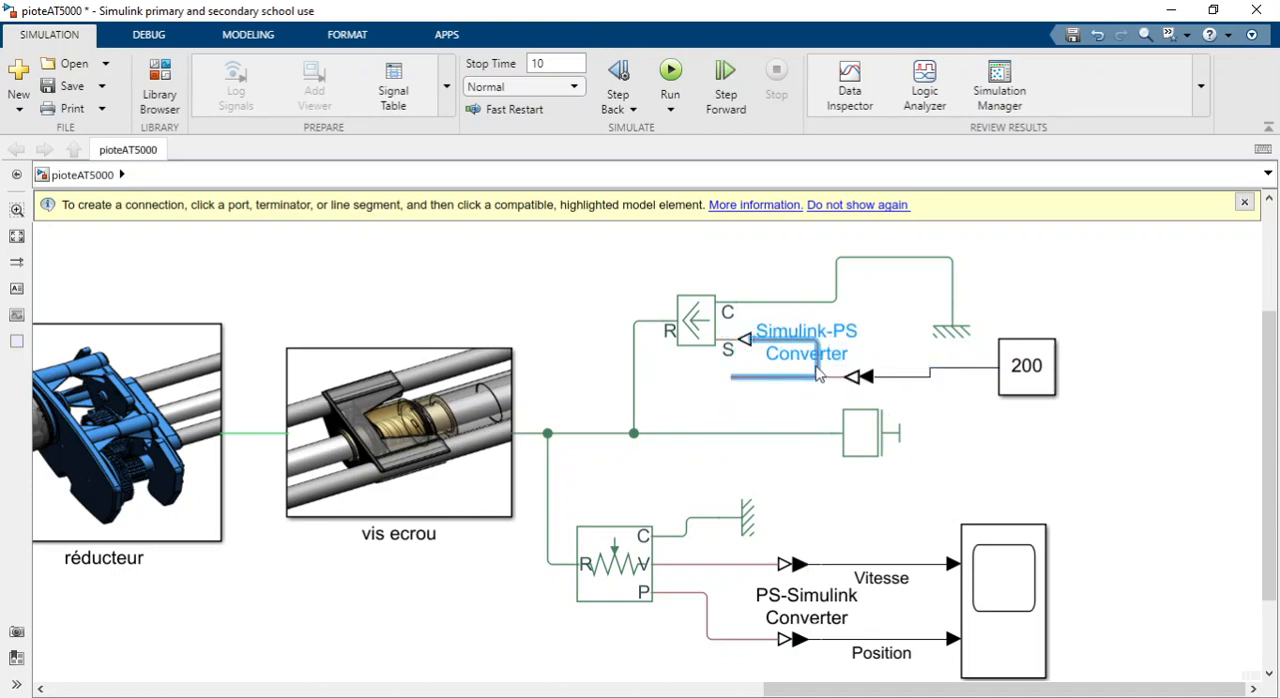
click(855, 378)
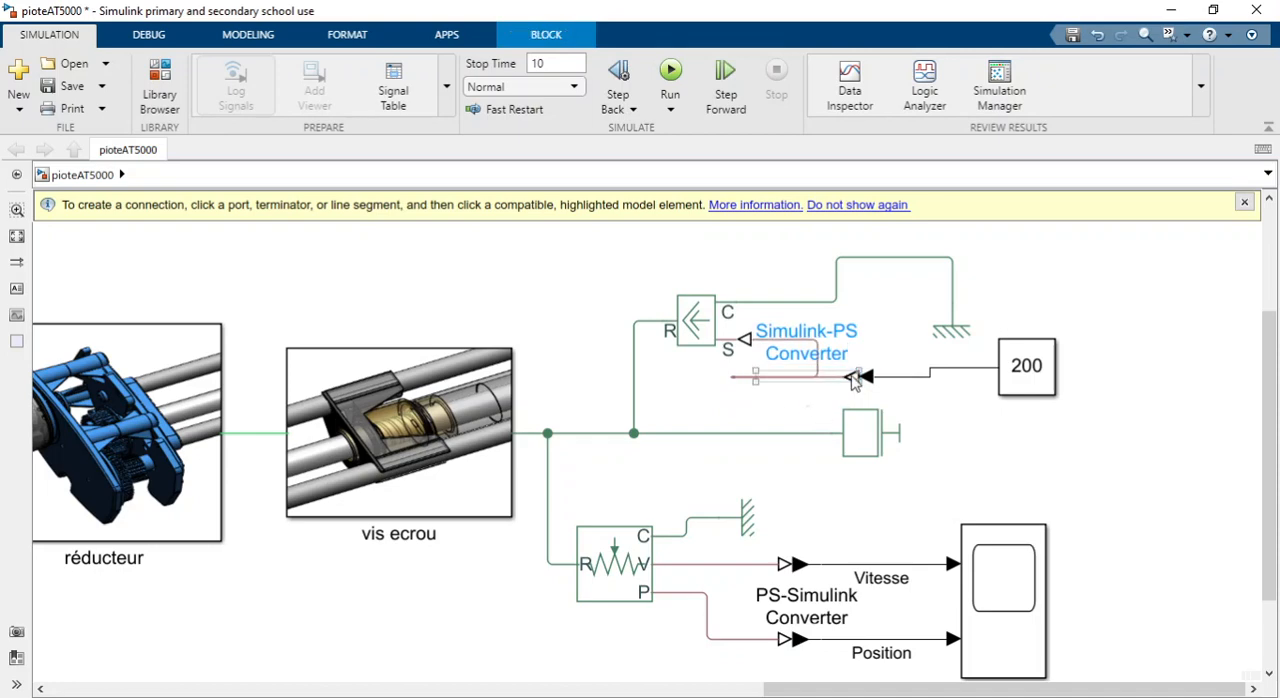
drag(857, 383, 900, 372)
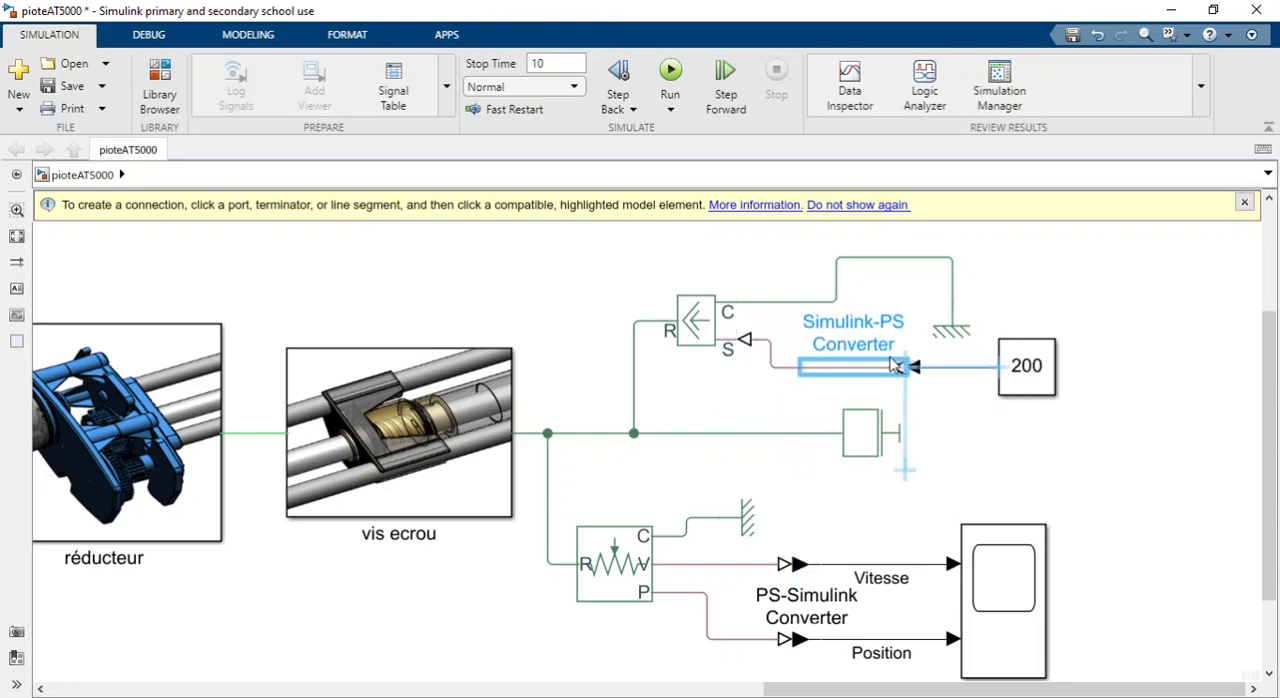
click(950, 400)
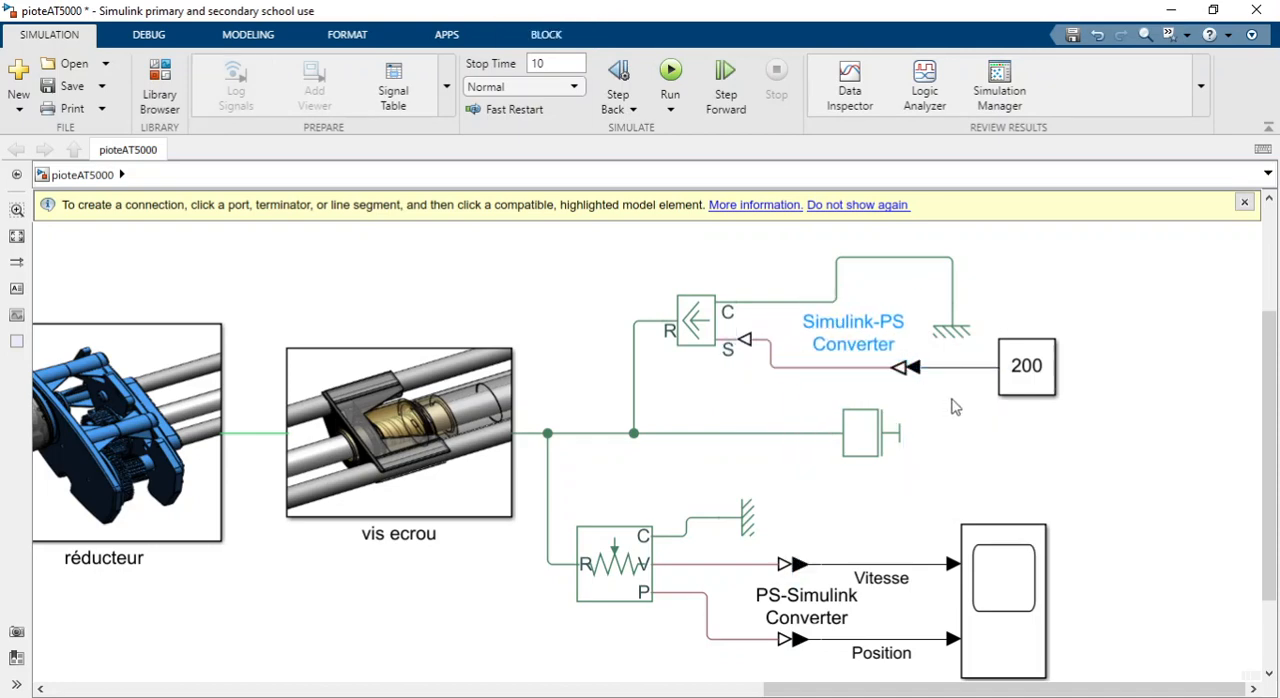
Set the Simulink-PS Converter's input signal unit to N.
click(903, 370)
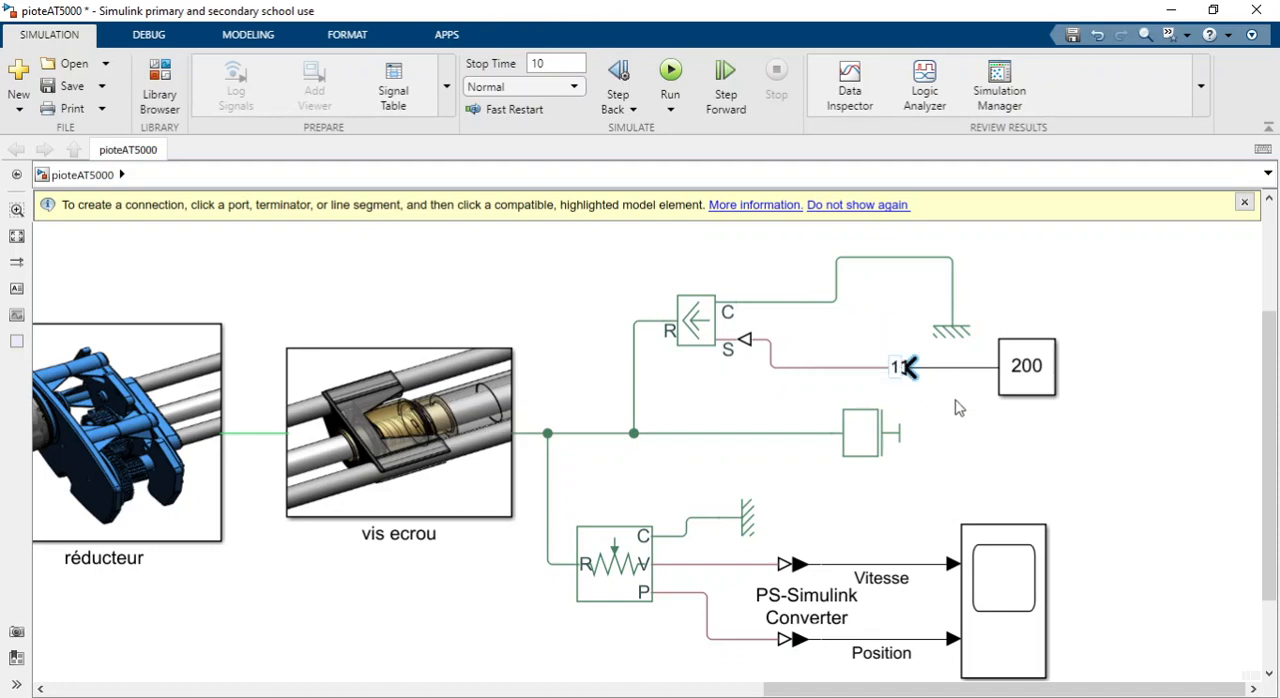
double_click(902, 370)
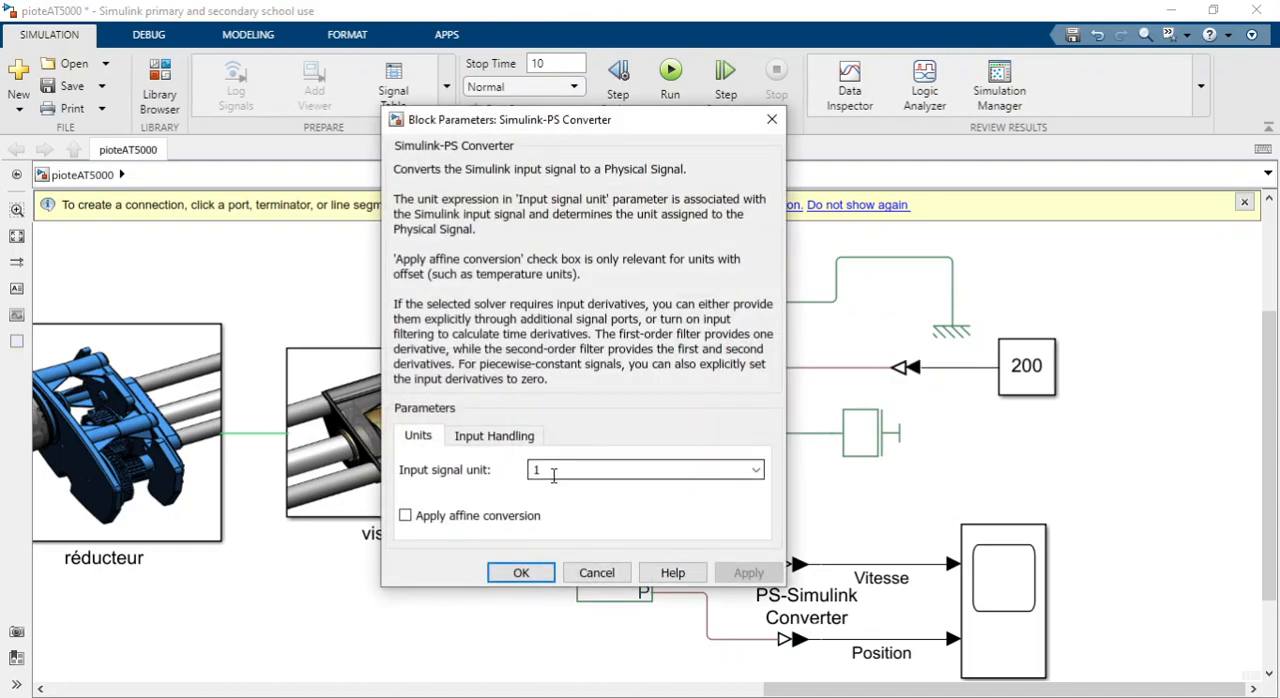
click(756, 469)
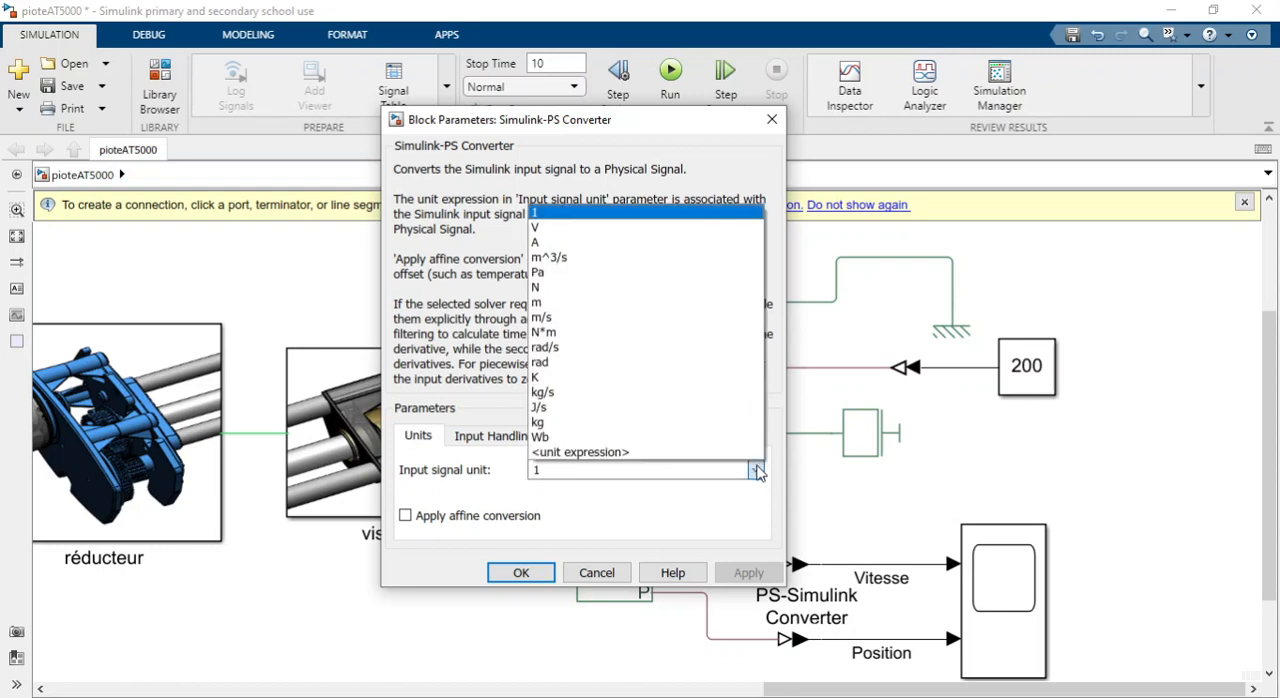
click(589, 289)
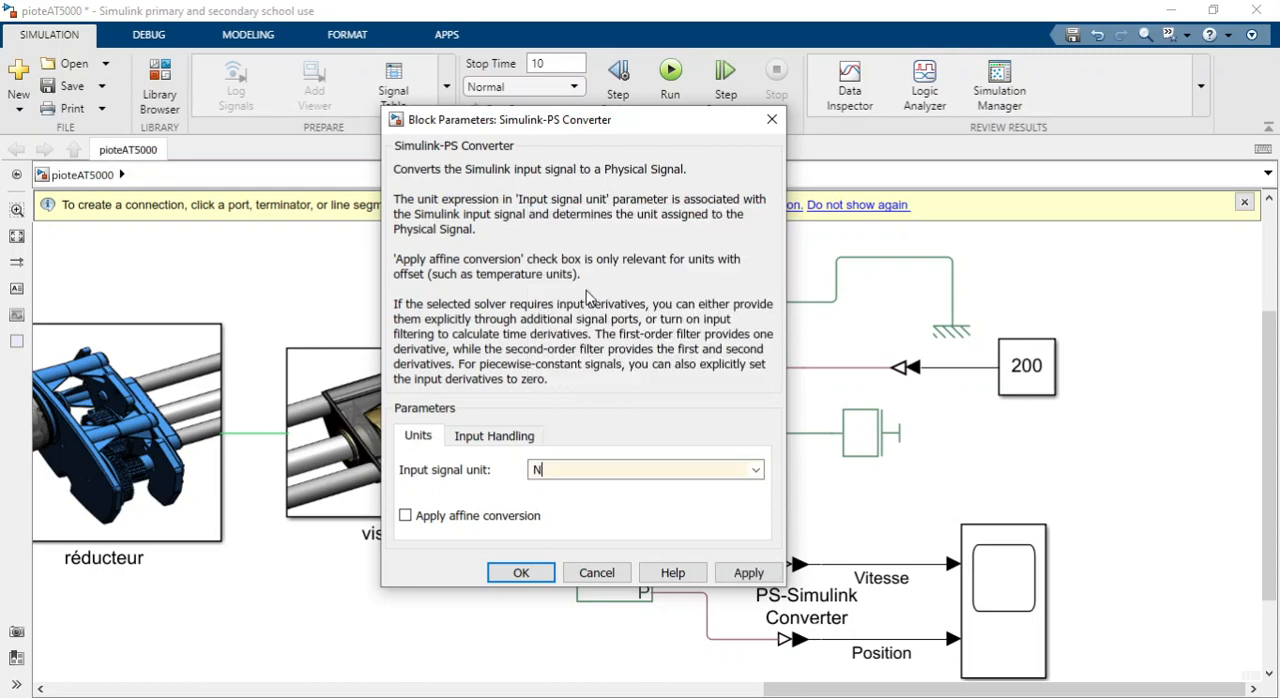
click(745, 572)
click(545, 574)
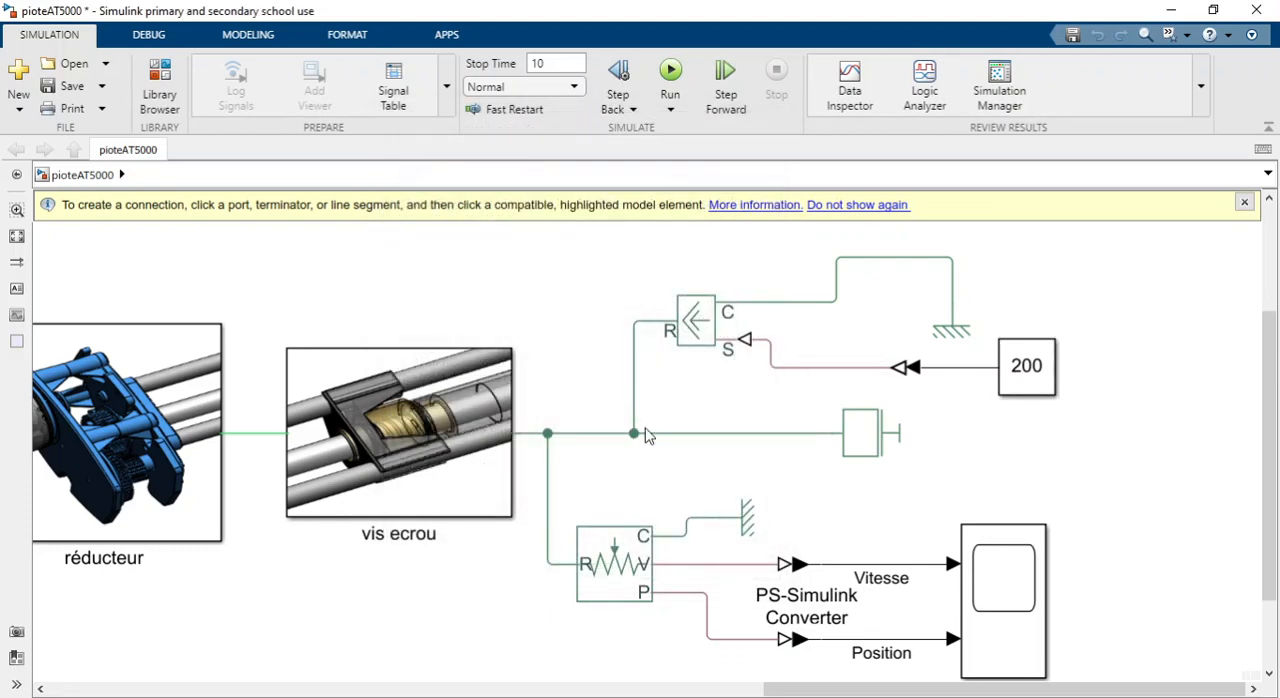
Set the Constant block's value to -200.
click(1026, 374)
double_click(1020, 375)
key(Return)
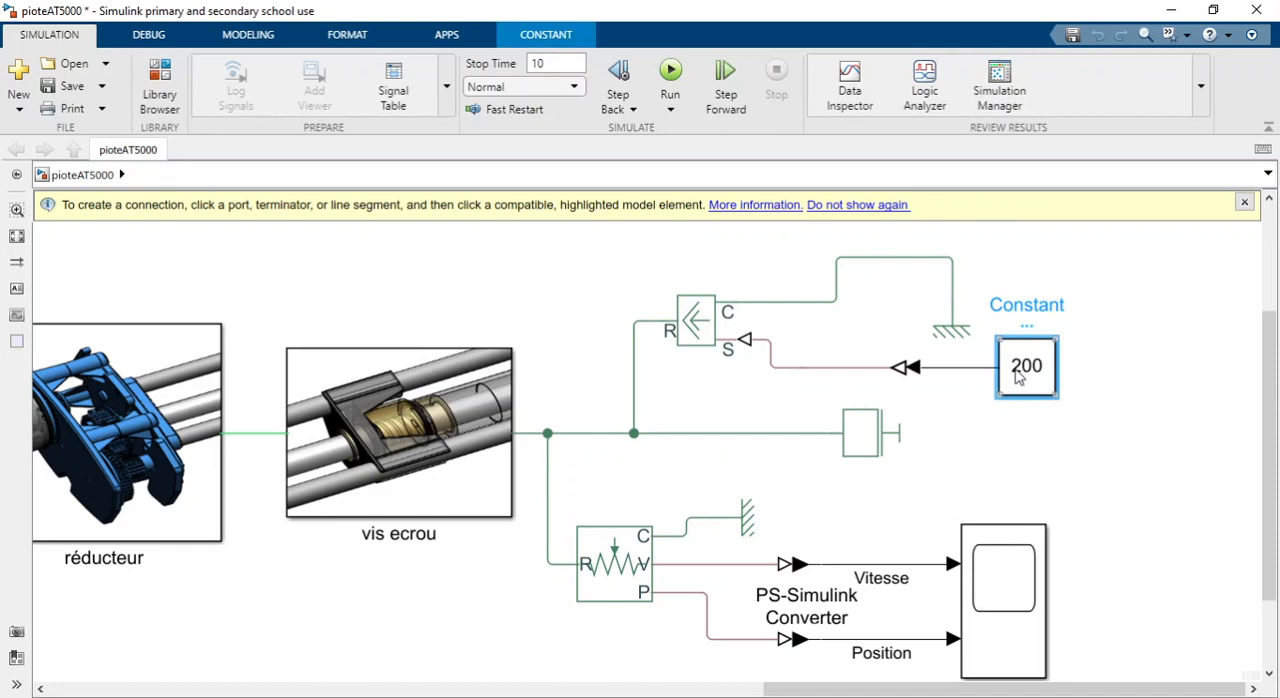
double_click(1020, 376)
click(580, 381)
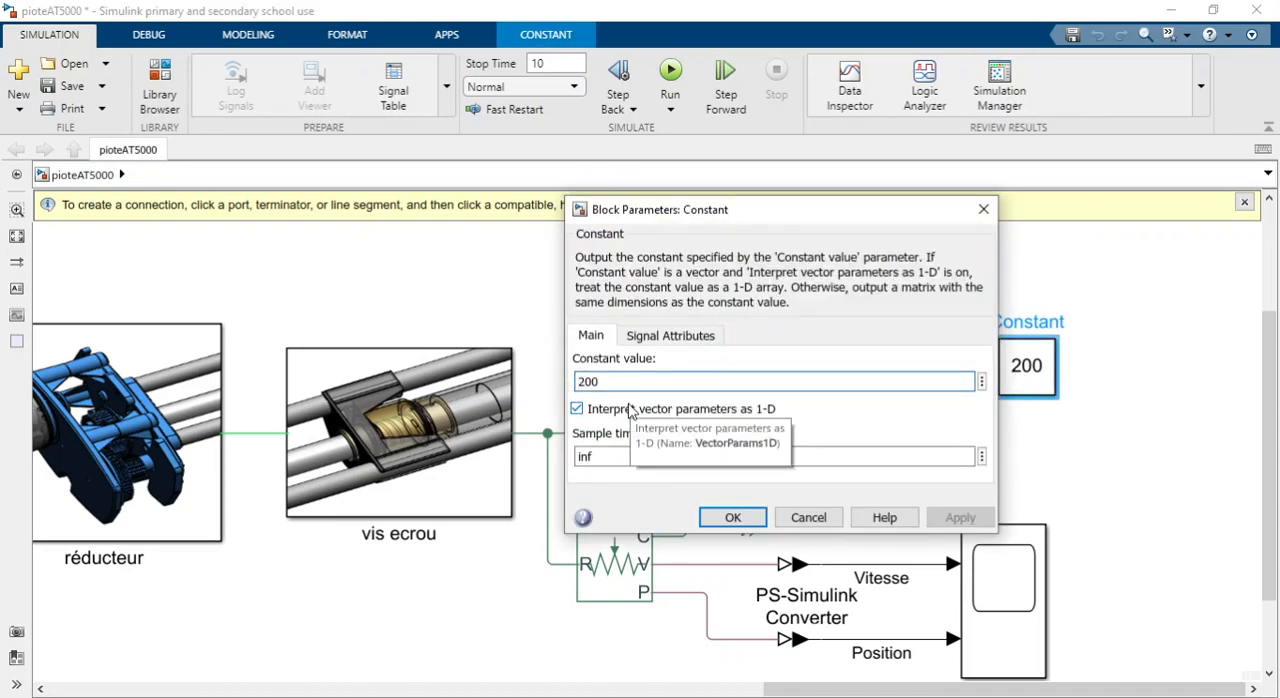
text(-)
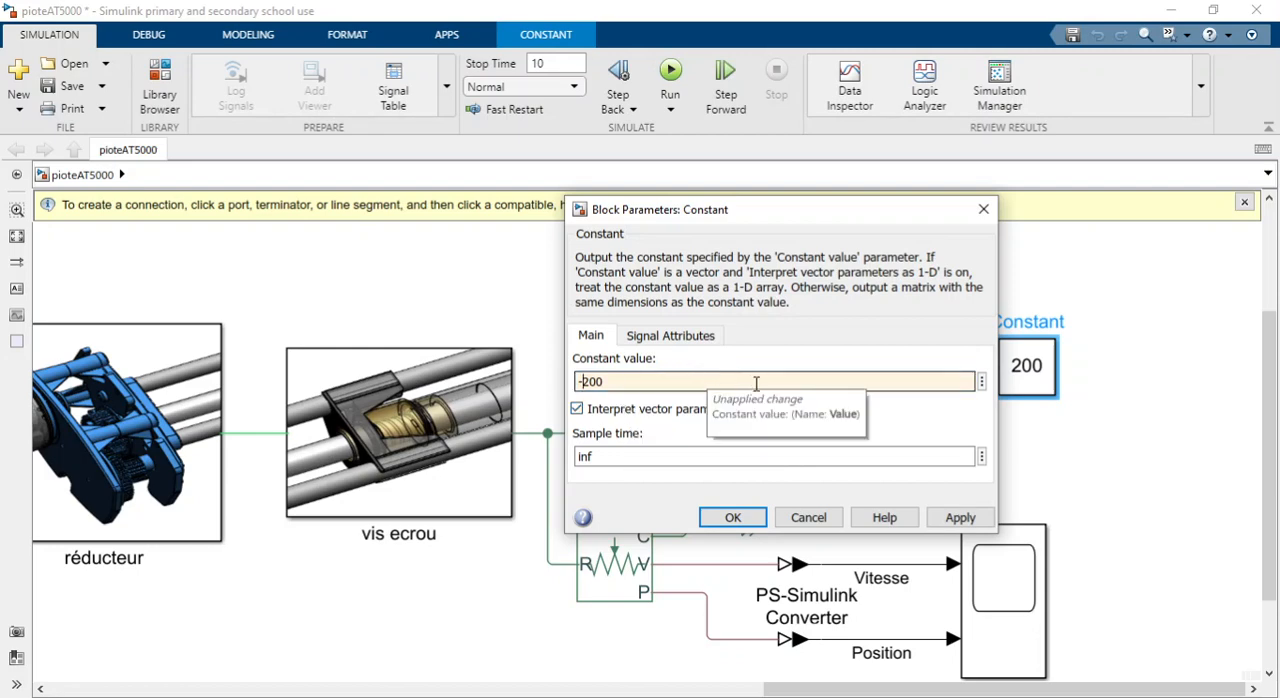
click(733, 518)
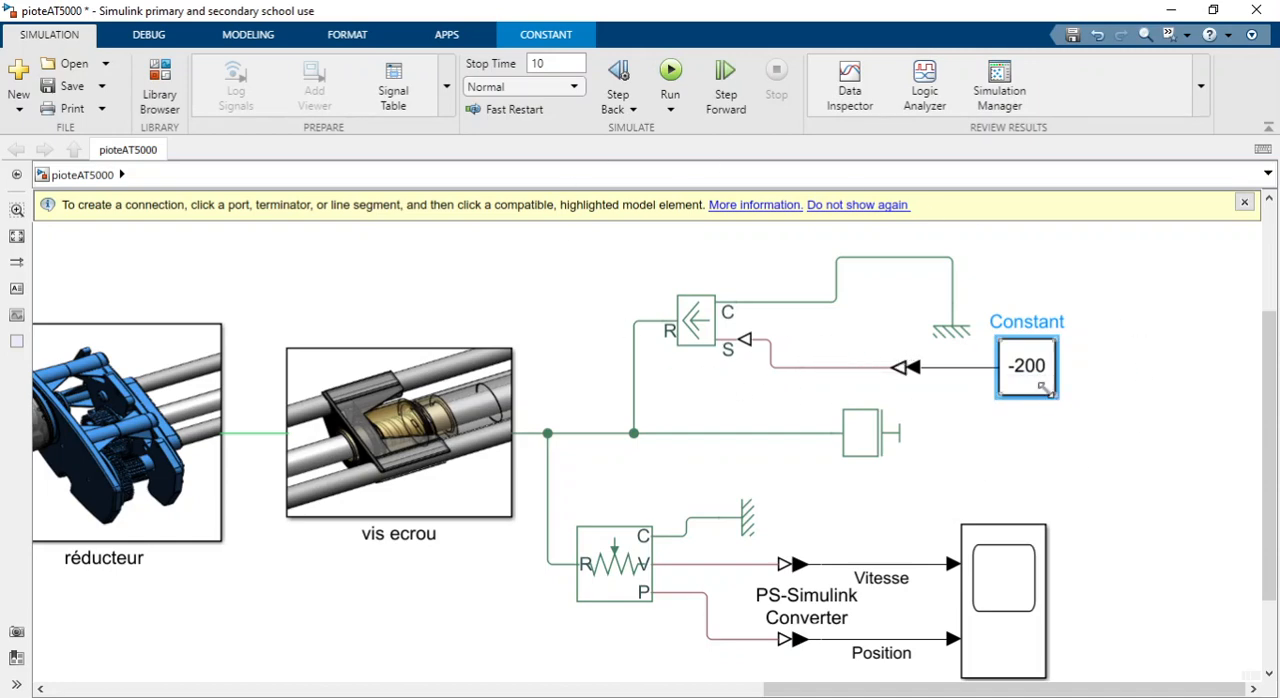
Search the block library for FORCE and place another Ideal Force Source in the free area beside the scope.
click(730, 330)
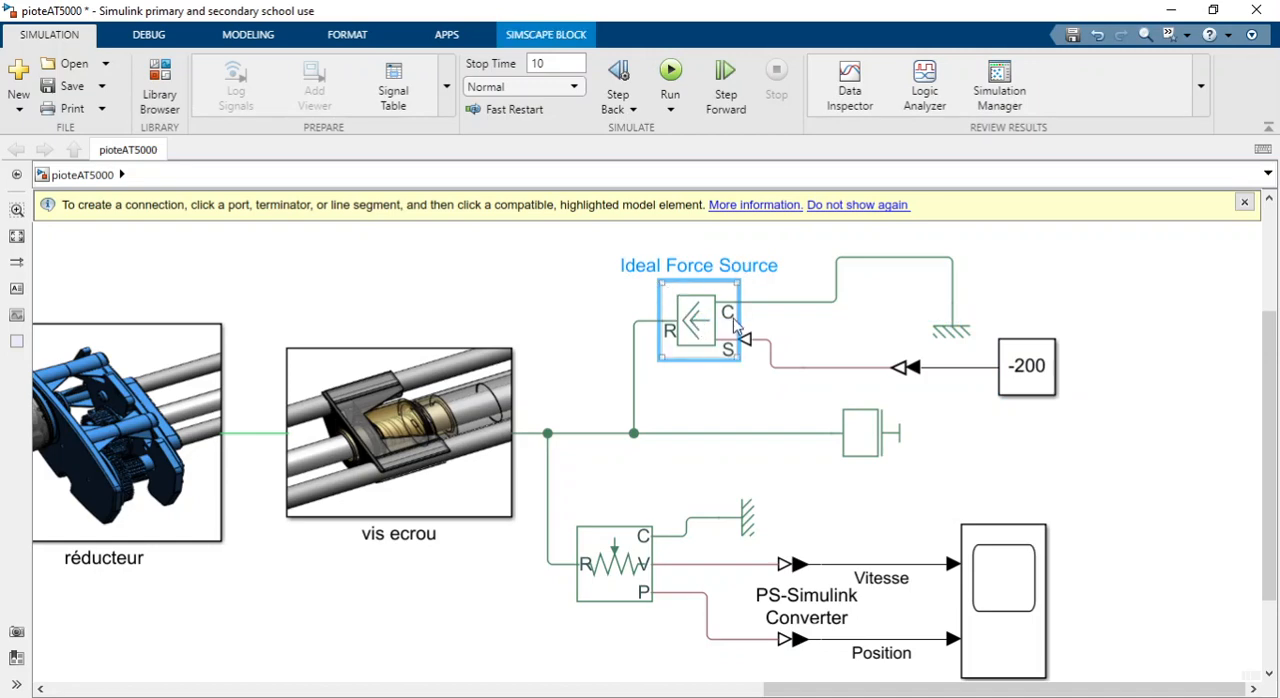
click(155, 80)
click(645, 122)
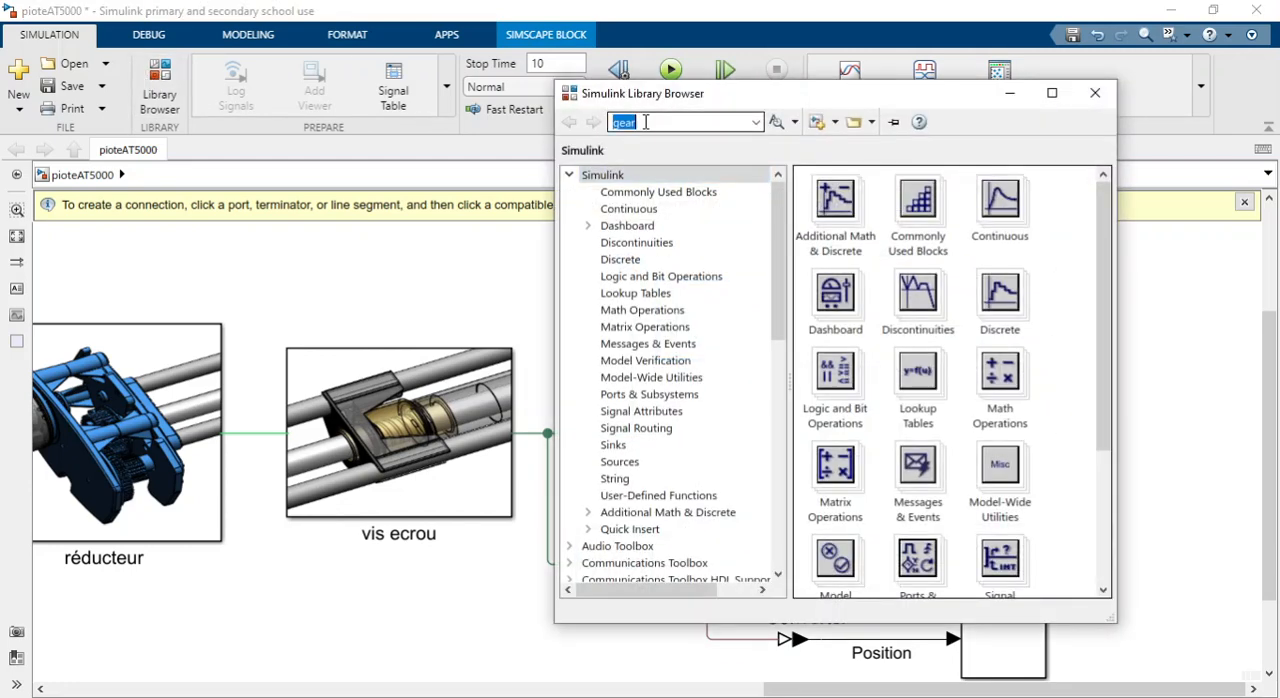
text(FORCE)
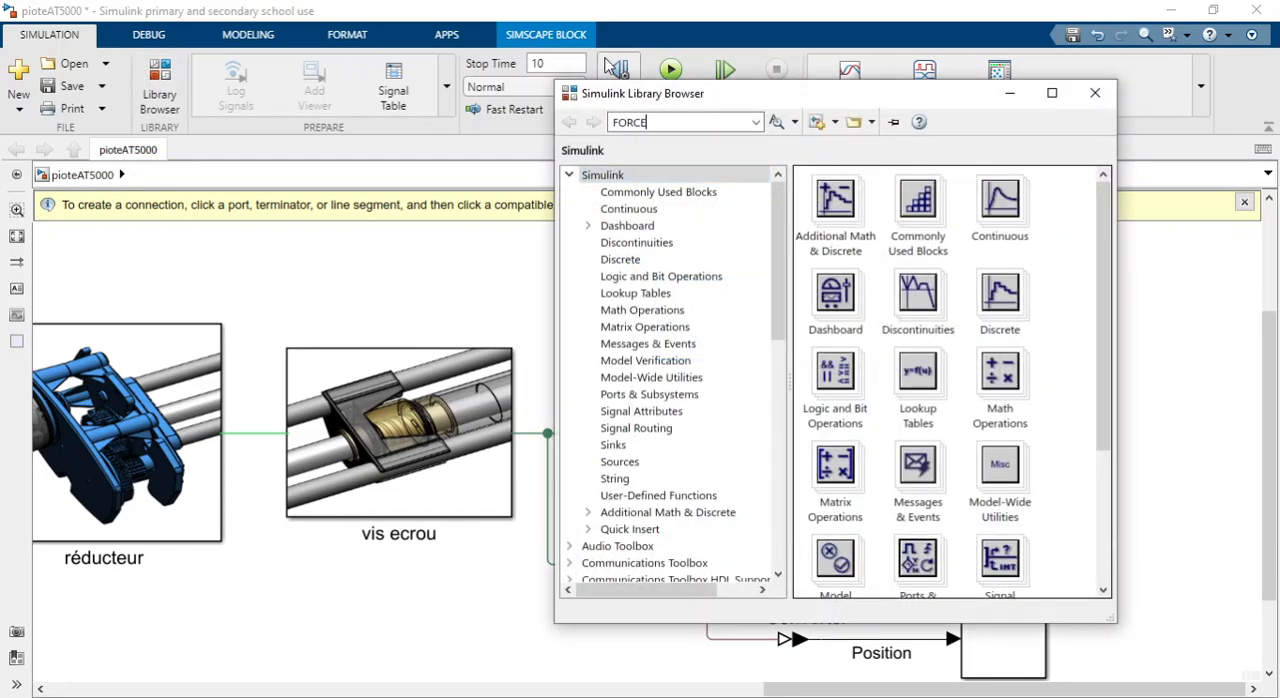
key(Return)
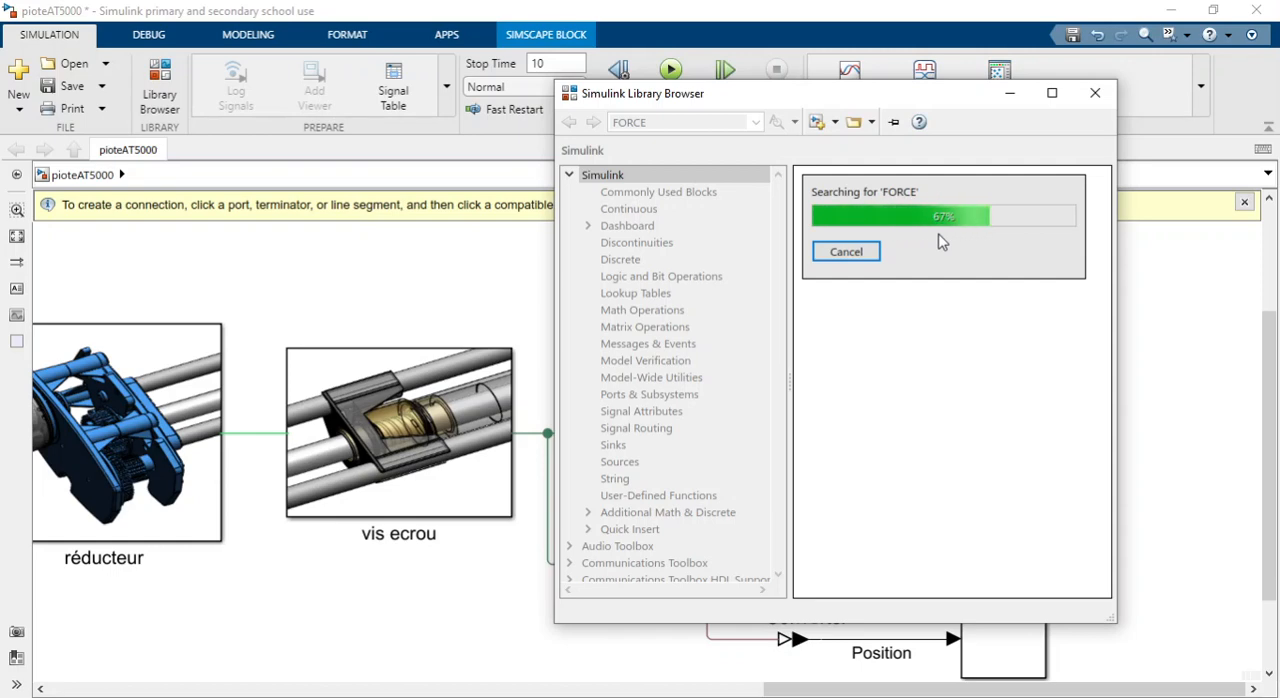
drag(894, 99, 531, 112)
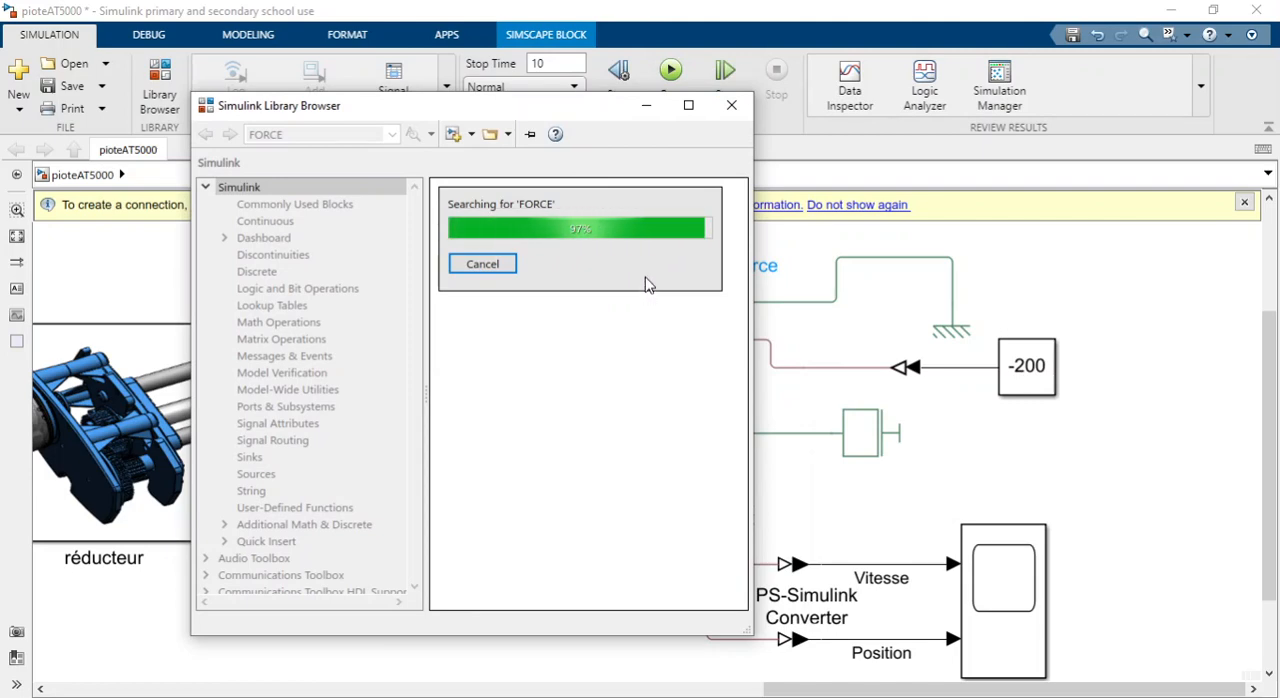
click(510, 265)
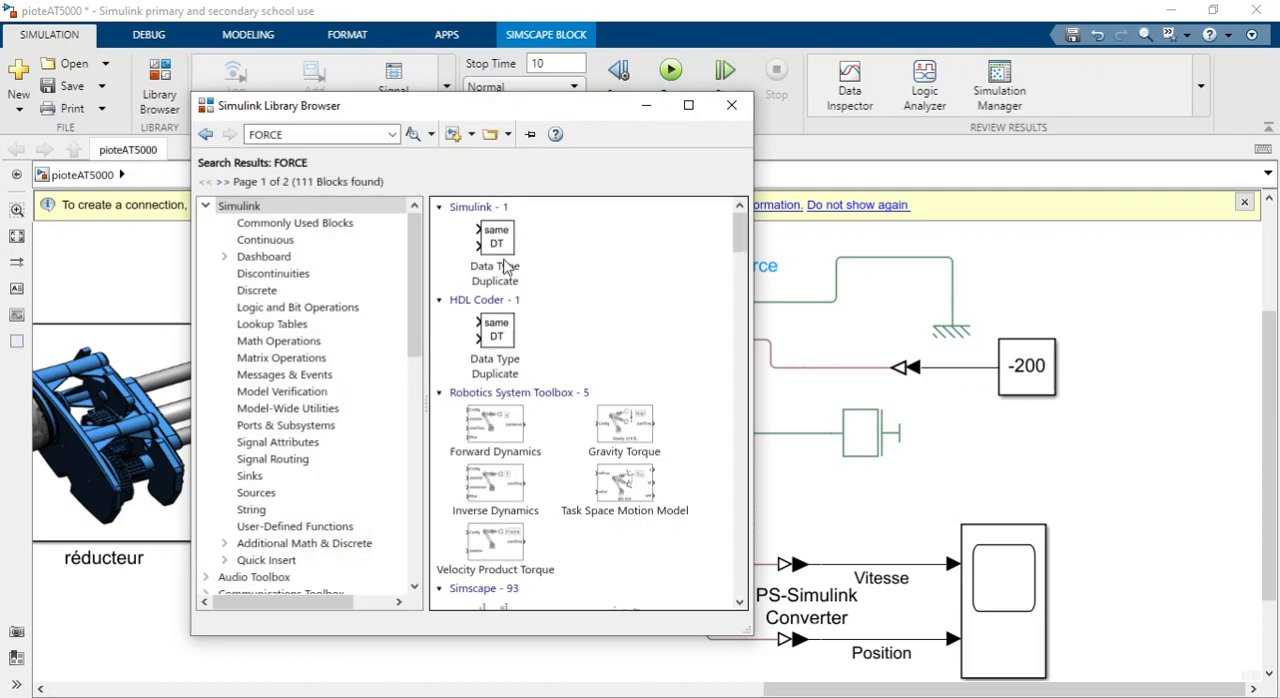
scroll(557, 318, down, 5)
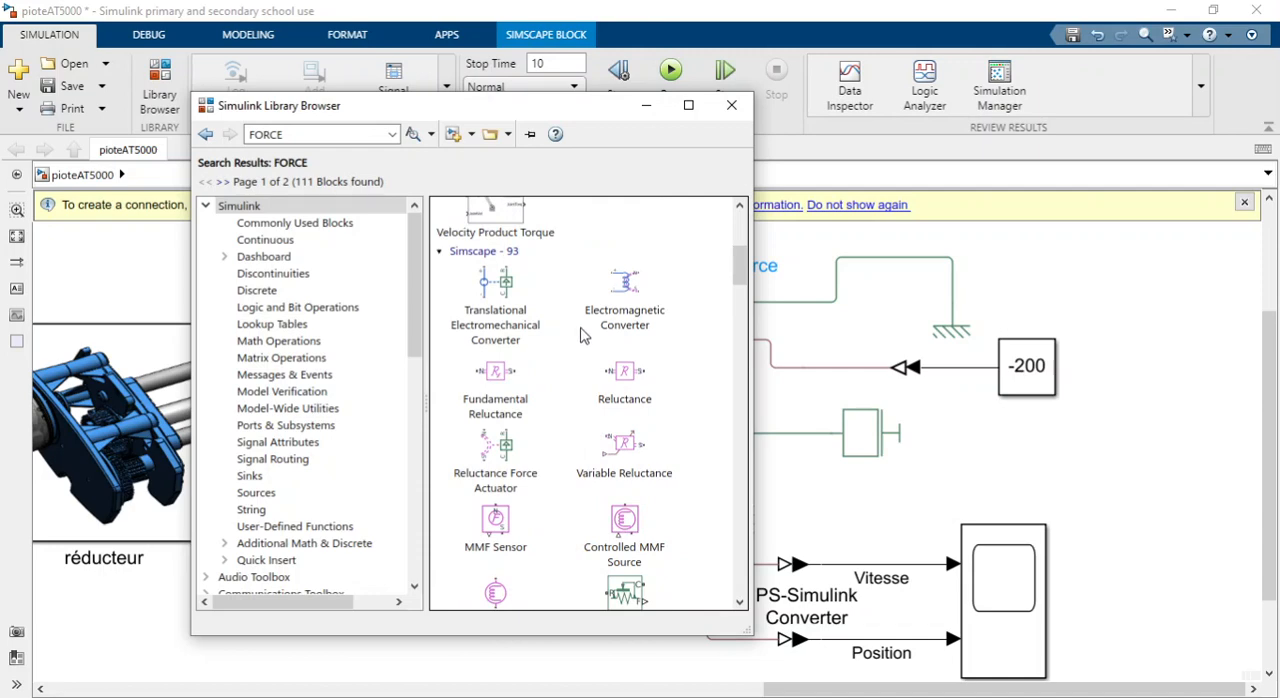
scroll(620, 385, down, 3)
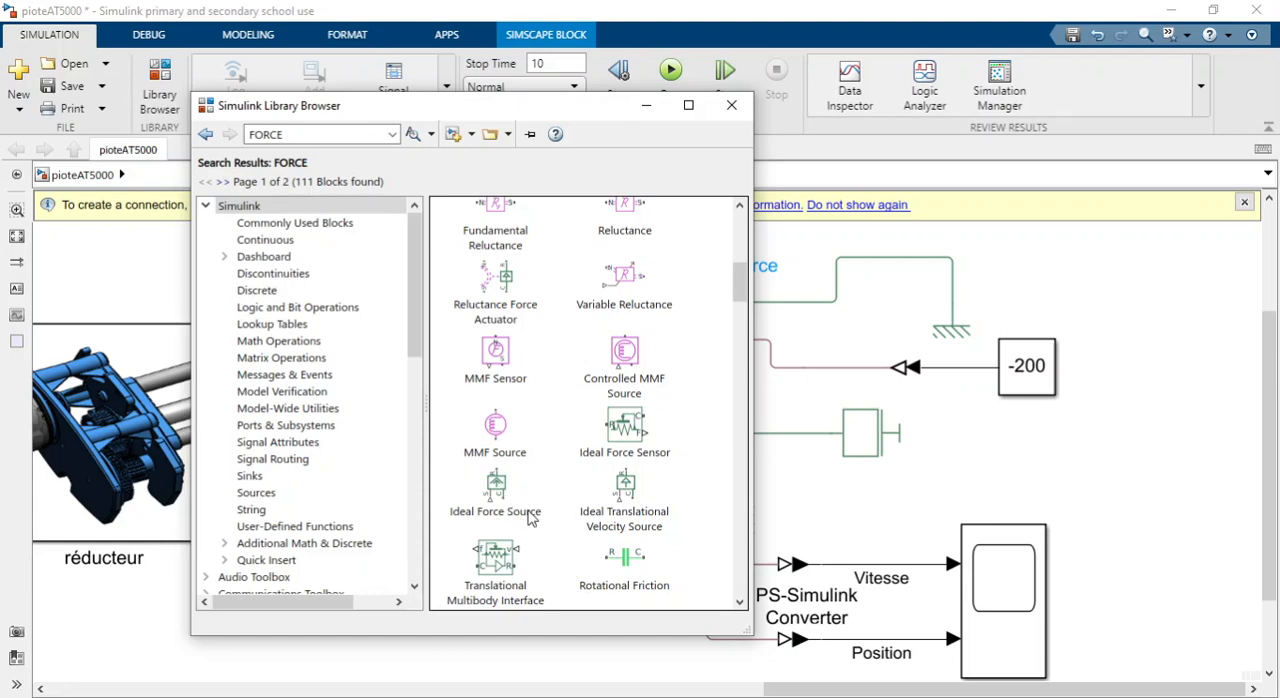
drag(500, 490, 878, 358)
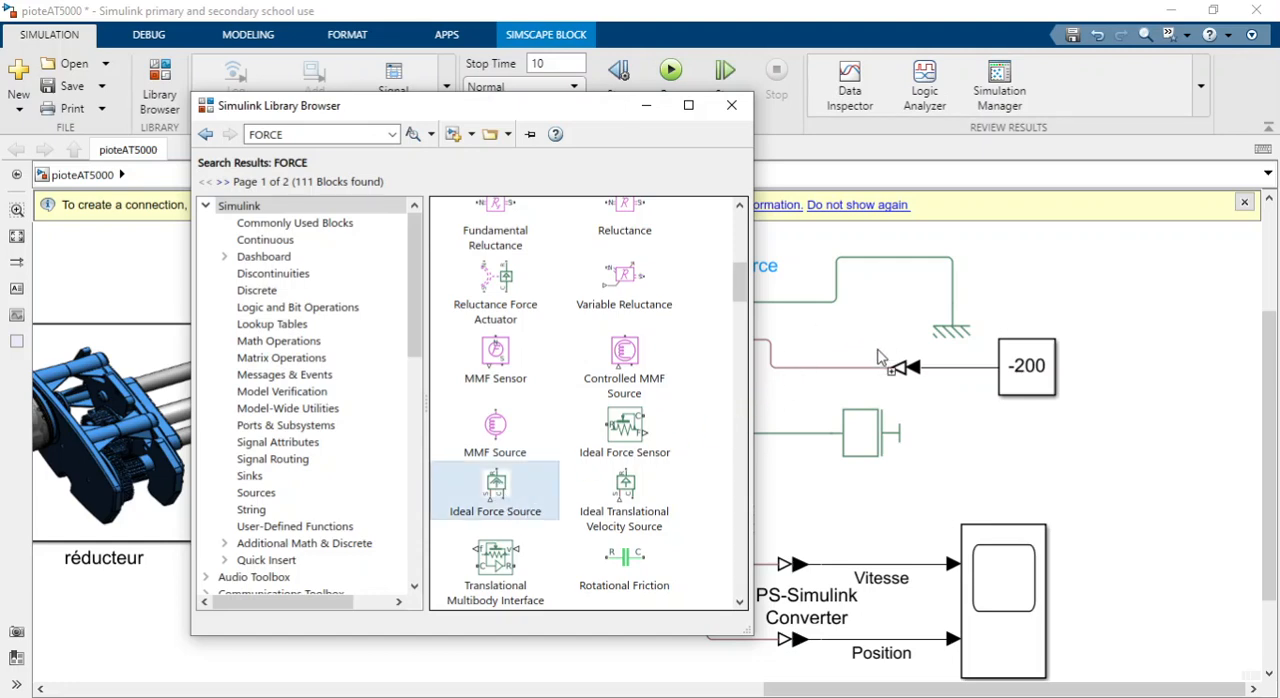
drag(1250, 518, 1155, 475)
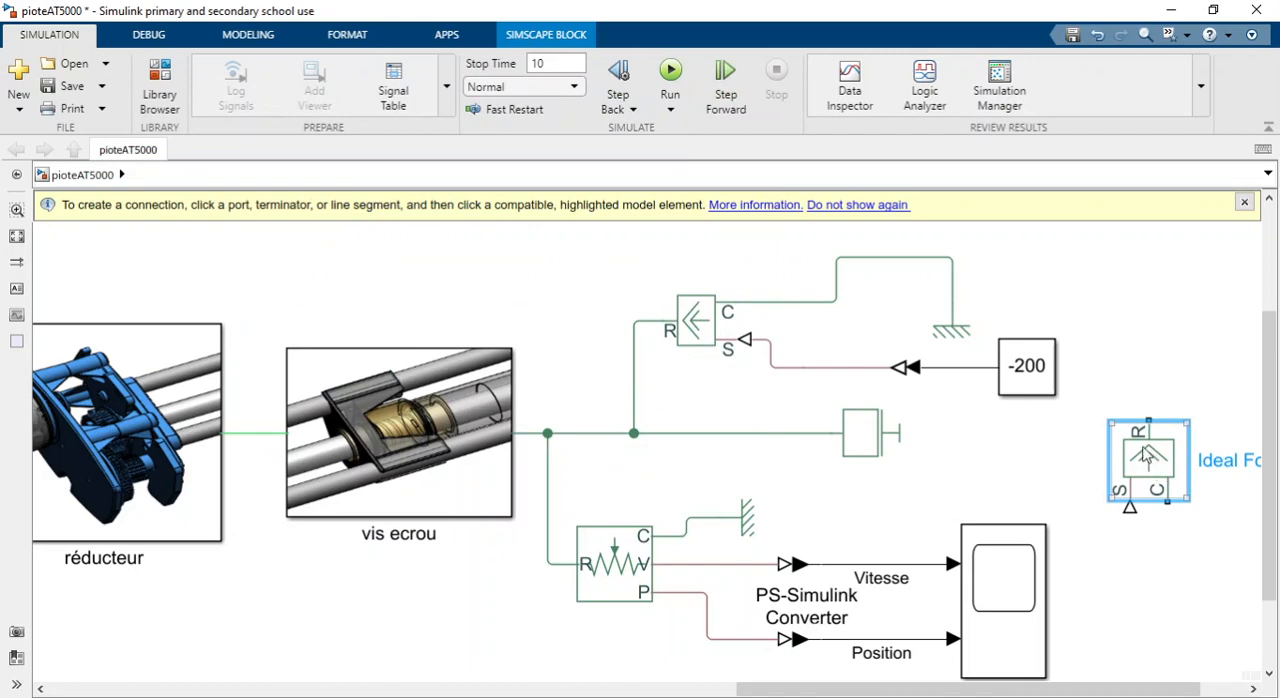
Locate the Constant block in the Simulink Sources library.
click(159, 88)
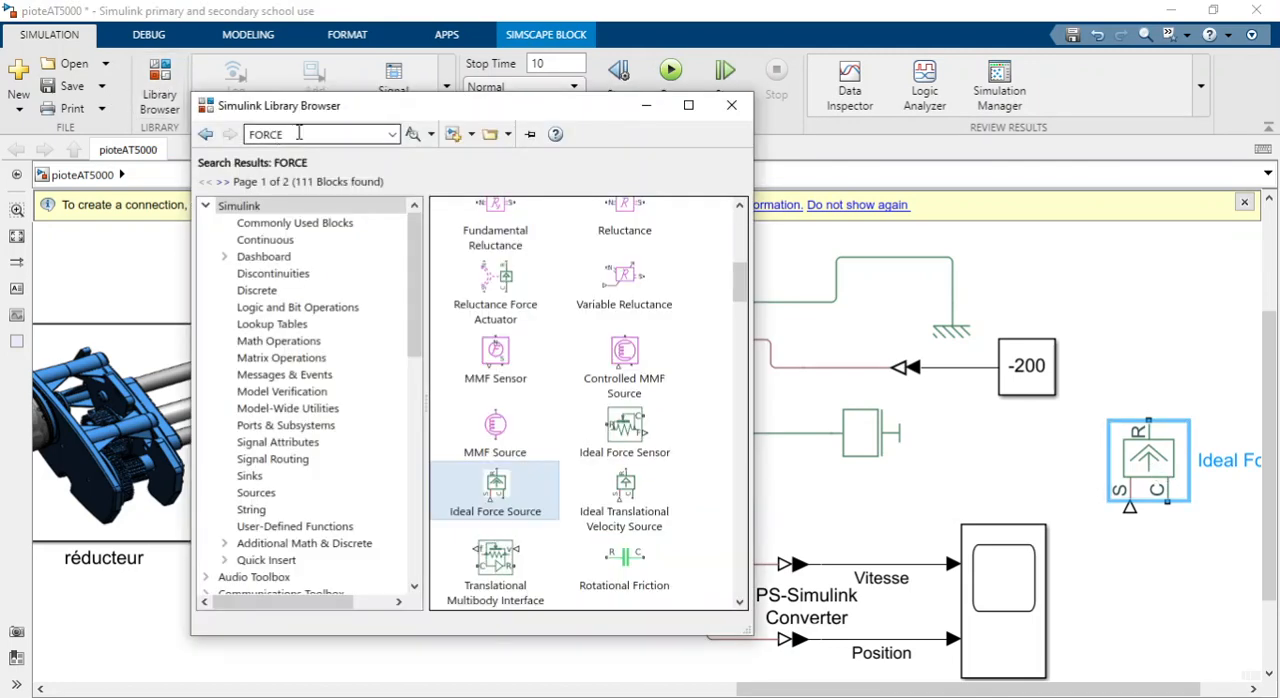
click(247, 208)
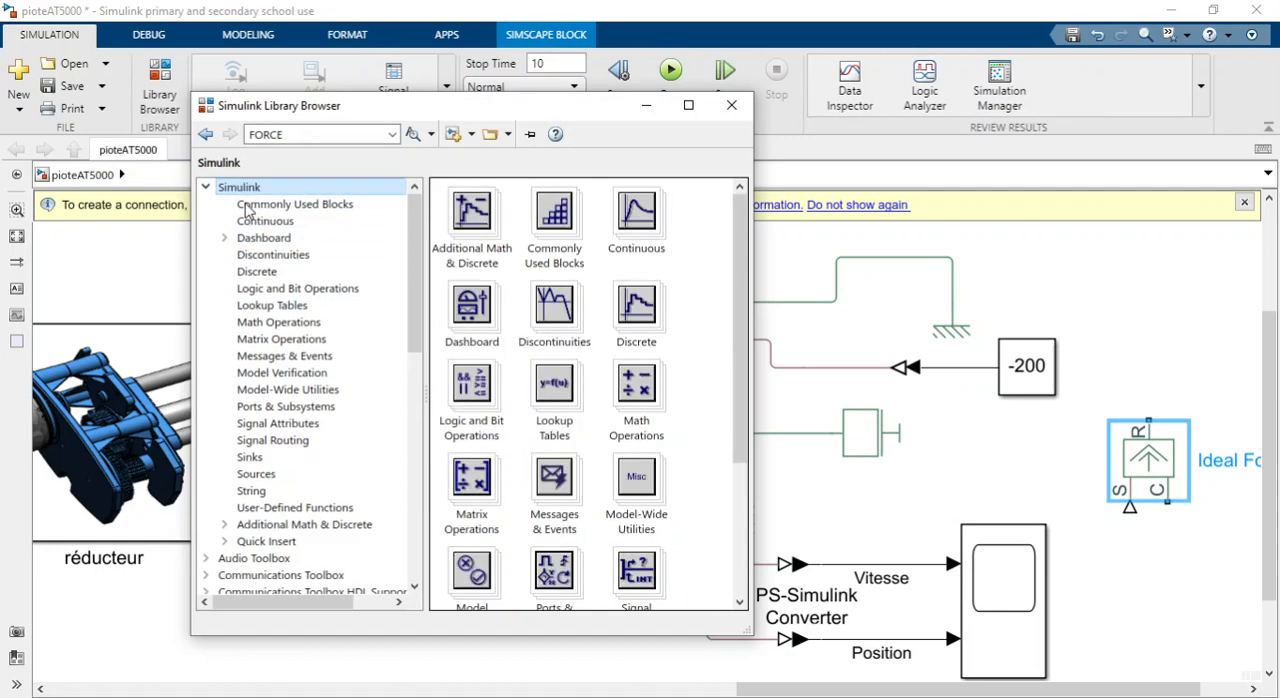
click(280, 477)
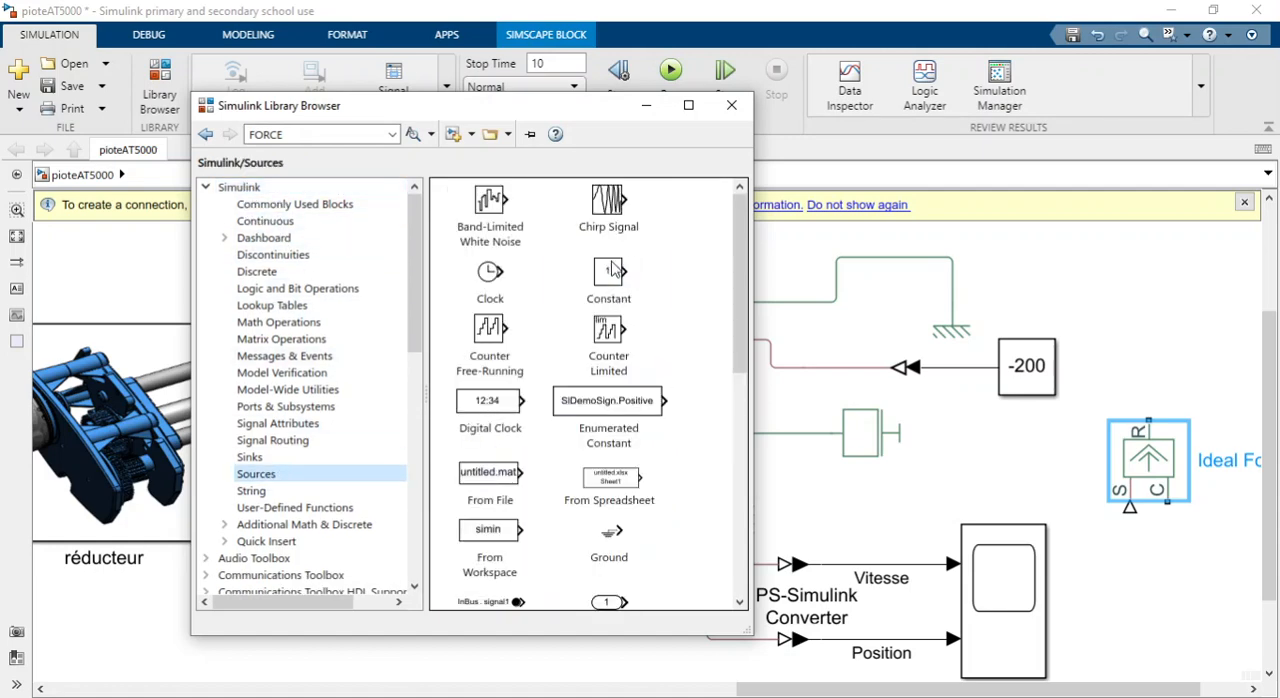
click(620, 278)
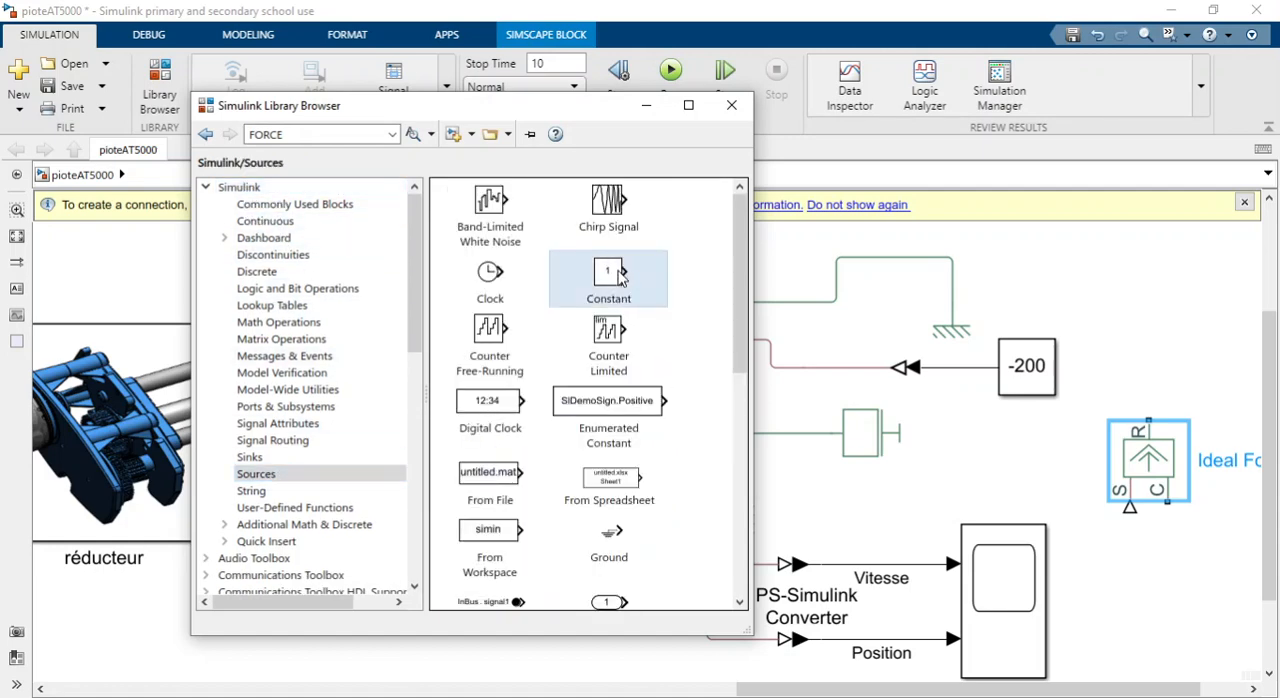
Search the block library for REFERENCE, locate the Mechanical Translational Reference block in the results, and close the library.
click(318, 133)
text(REFEREN)
key(Return)
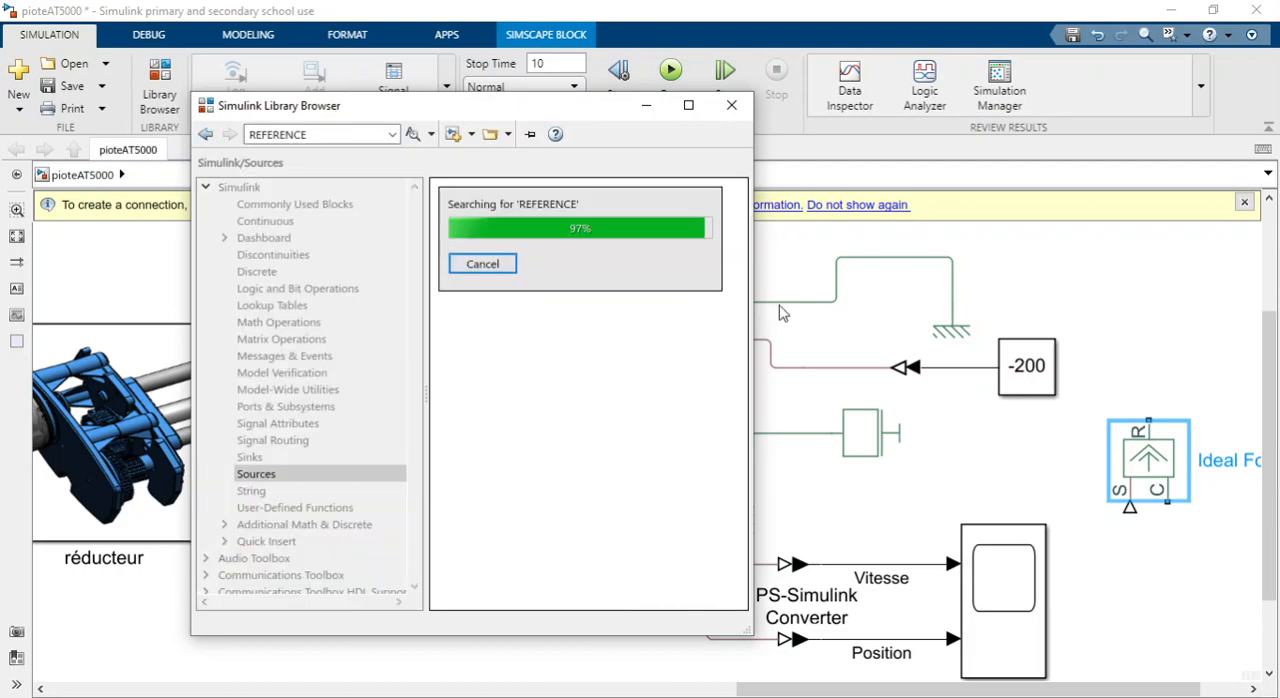
scroll(595, 397, down, 20)
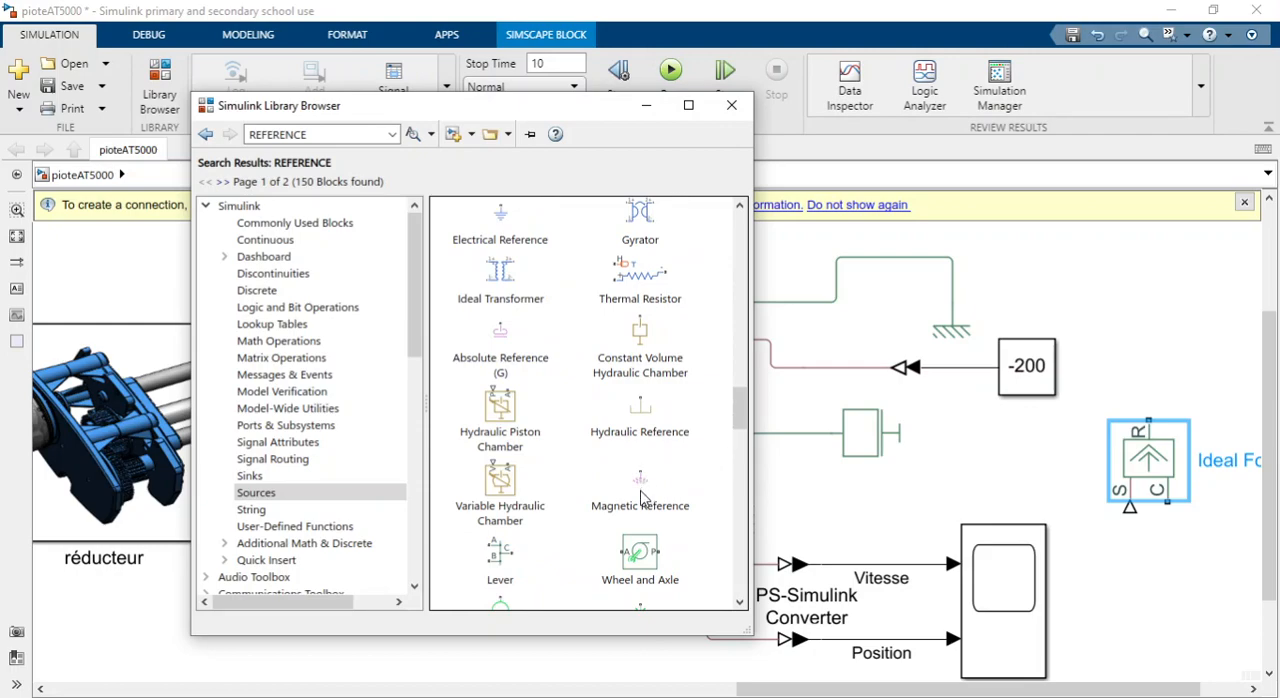
scroll(620, 480, down, 3)
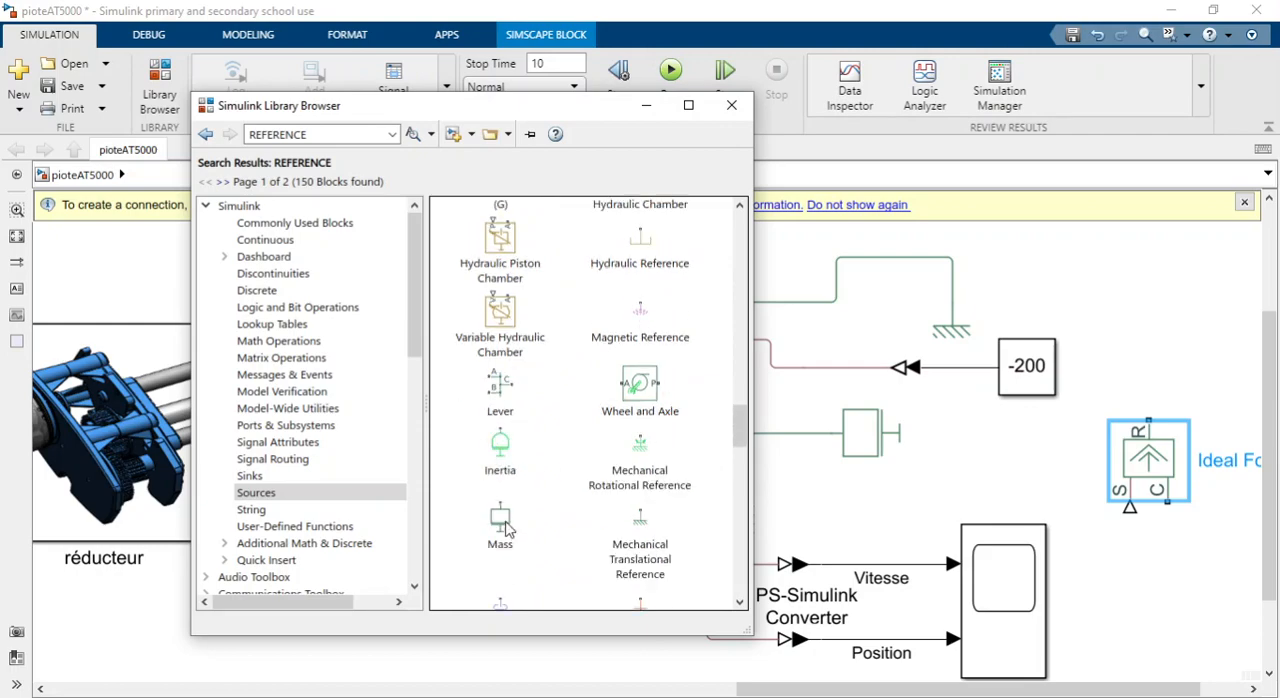
scroll(514, 522, down, 3)
scroll(514, 522, down, 10)
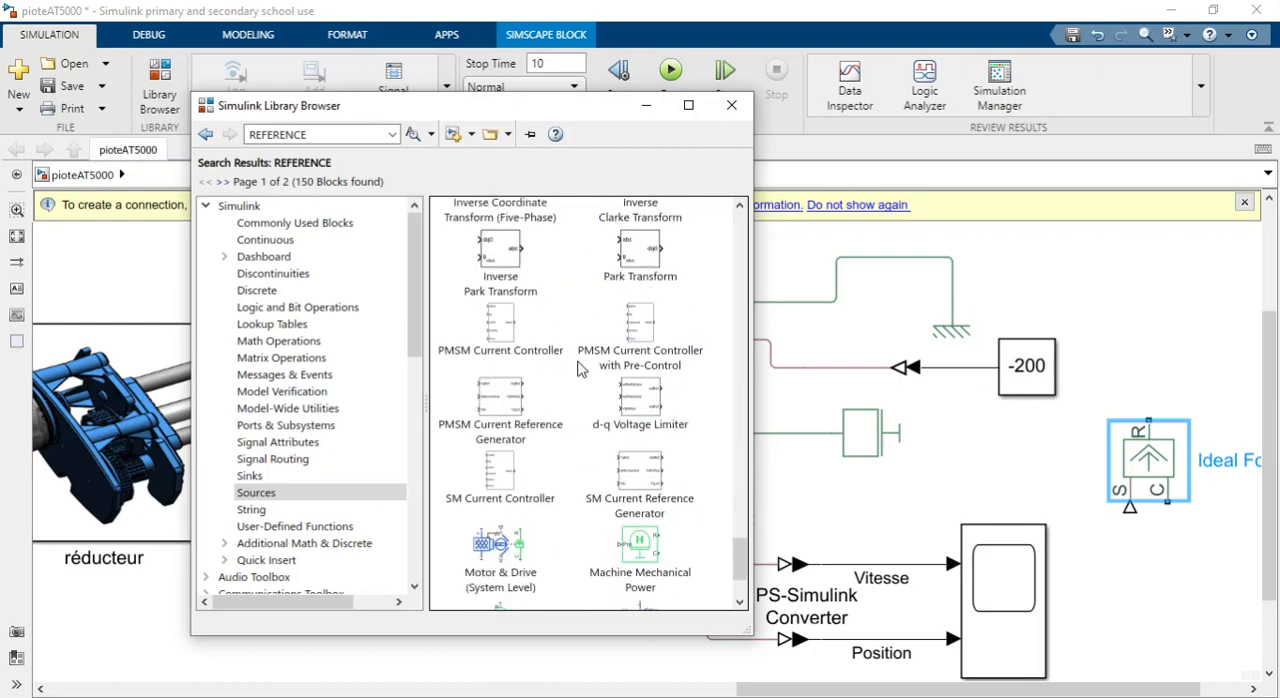
click(731, 105)
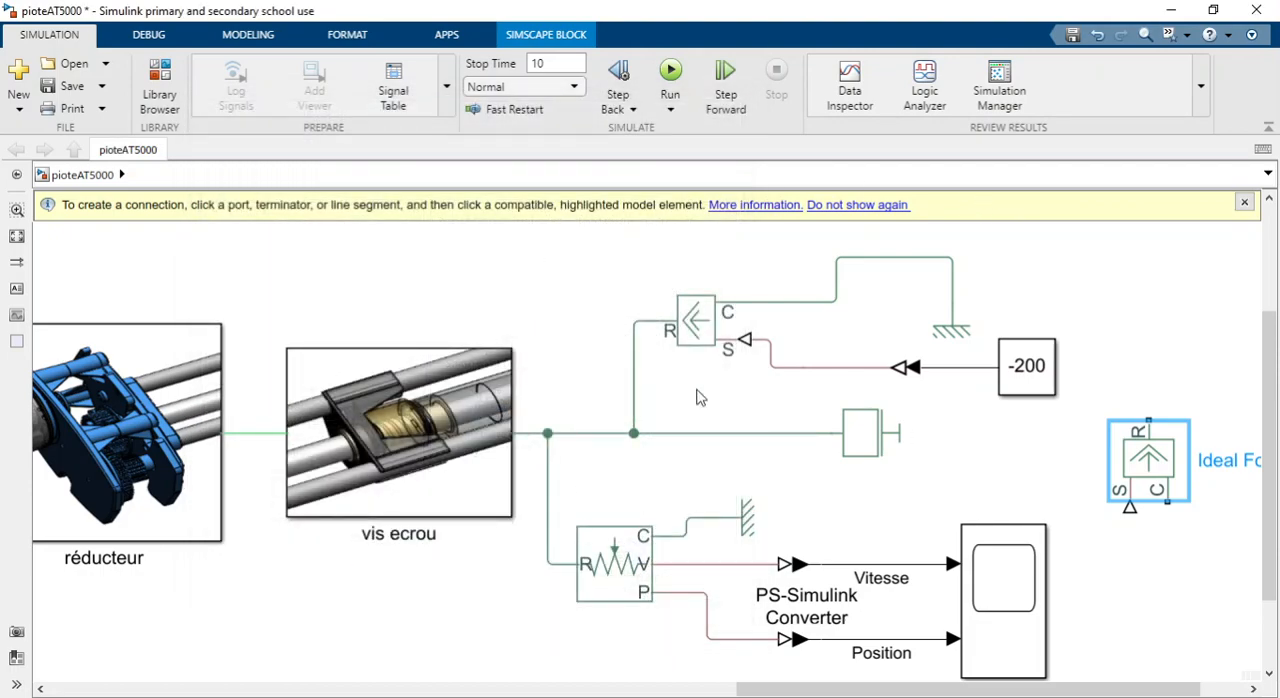
Move the Mechanical Translational Reference connected to the Ideal Force Source's C port slightly higher, above the Constant block.
click(698, 320)
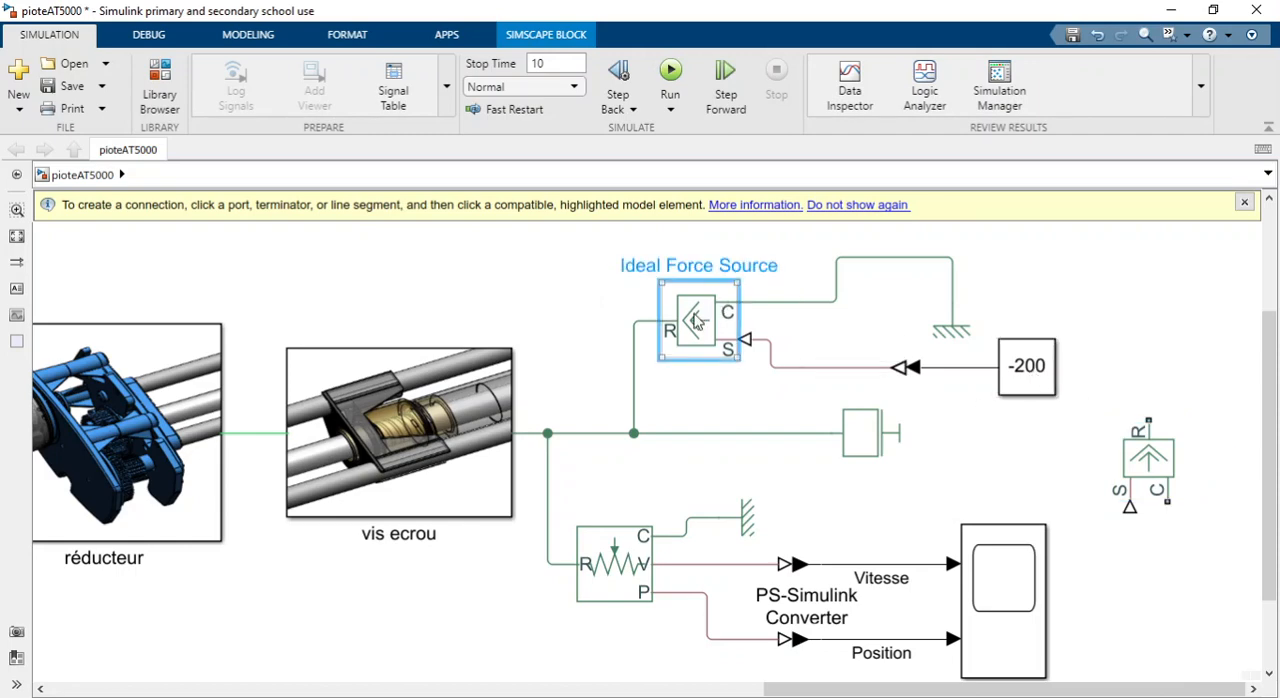
drag(960, 333, 968, 287)
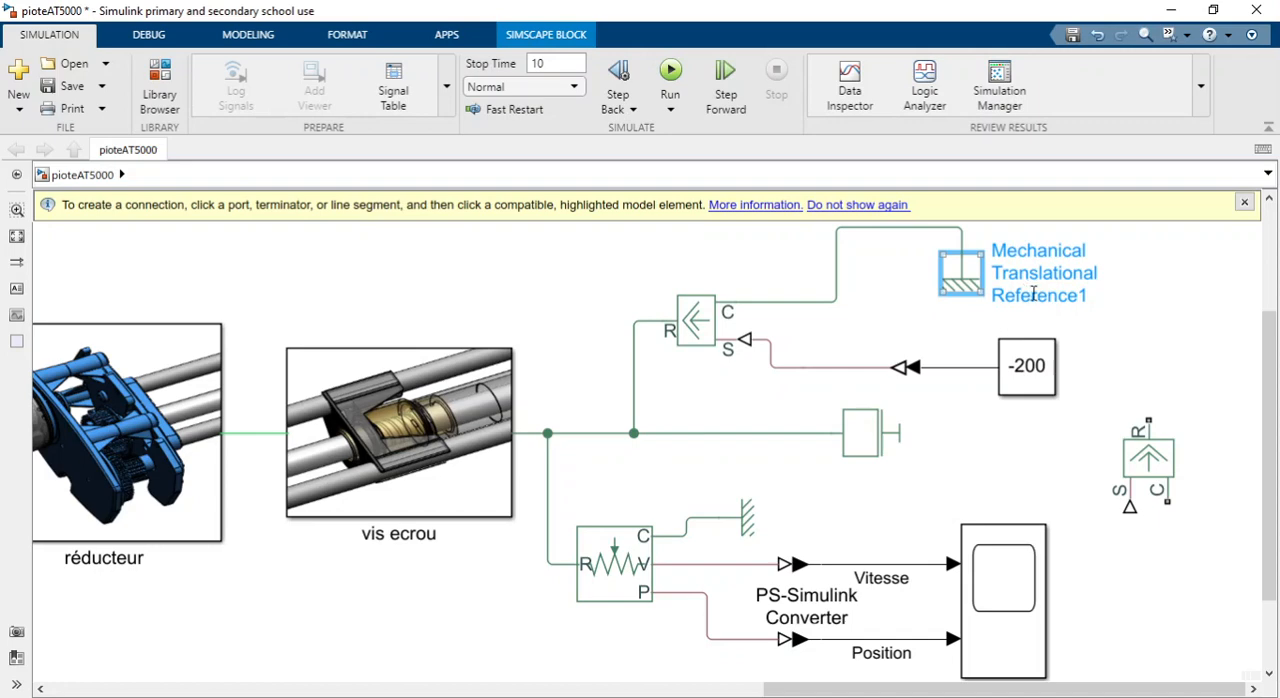
click(1050, 378)
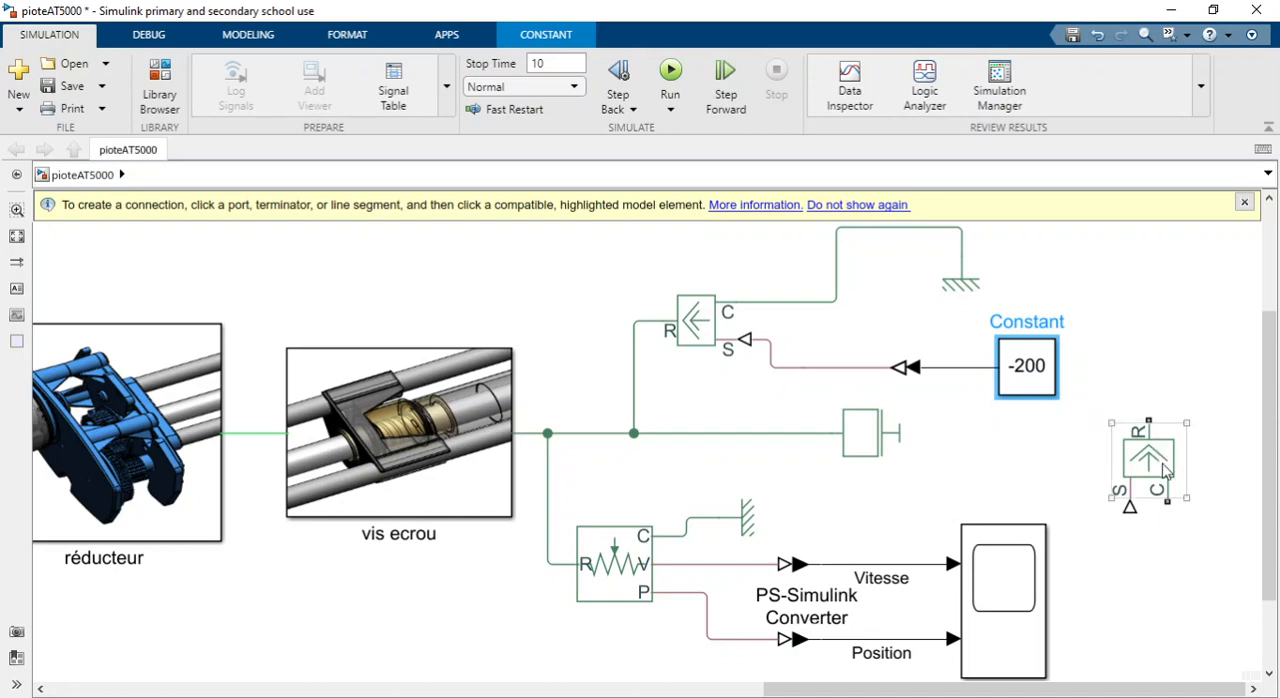
Delete the unconnected extra Ideal Force Source beside the scope.
click(1150, 440)
key(Delete)
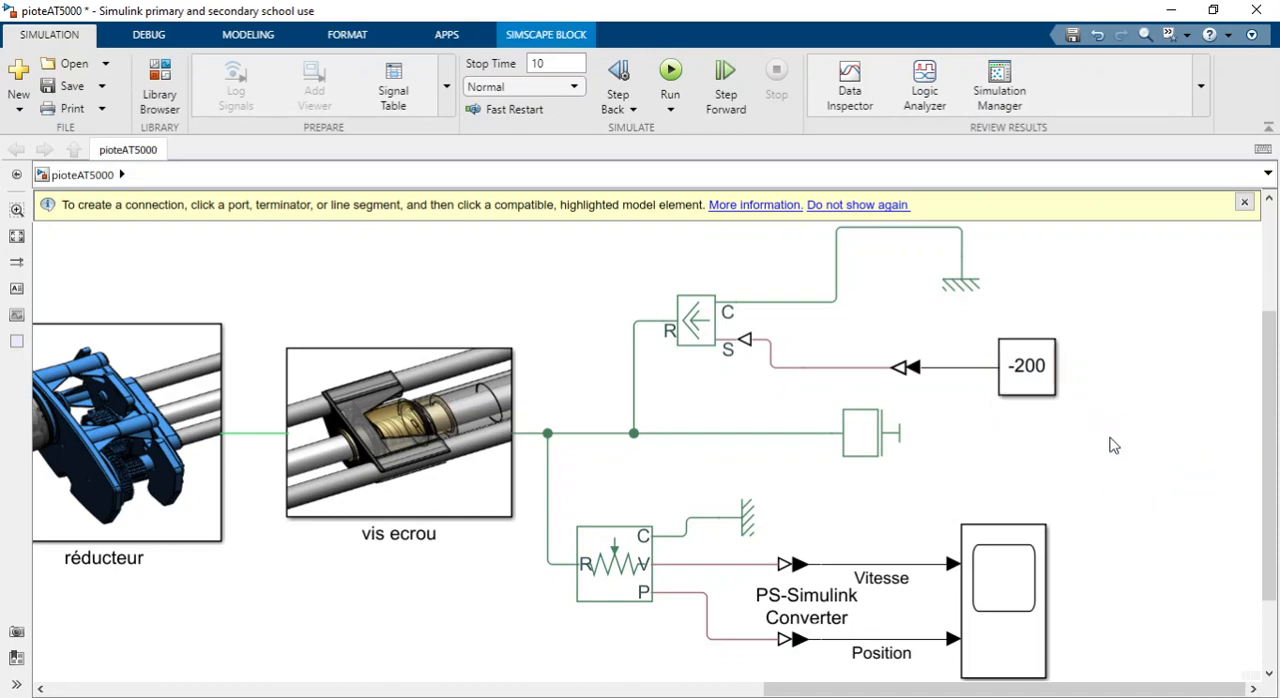